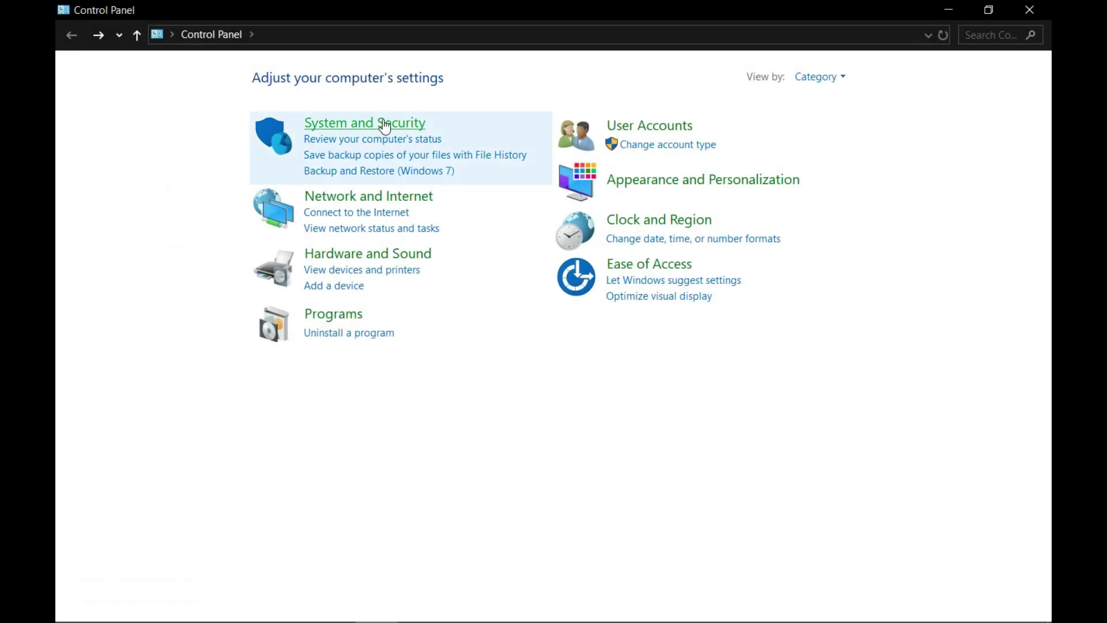
Confirm Windows Defender Firewall stays off for private and public networks, then return to System and Security.
click(383, 121)
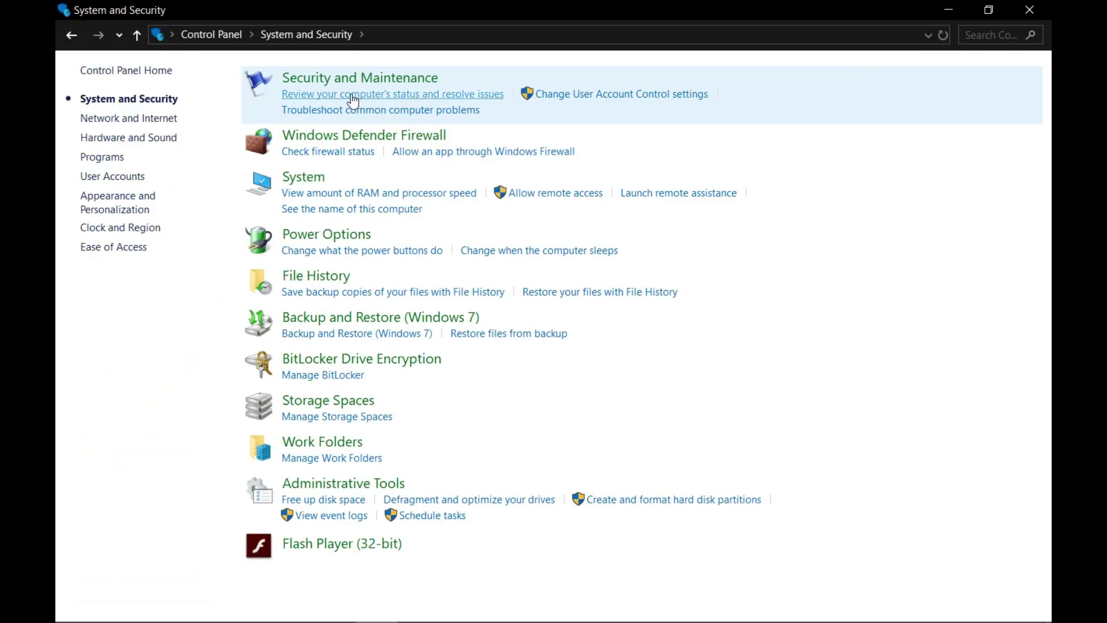
click(331, 138)
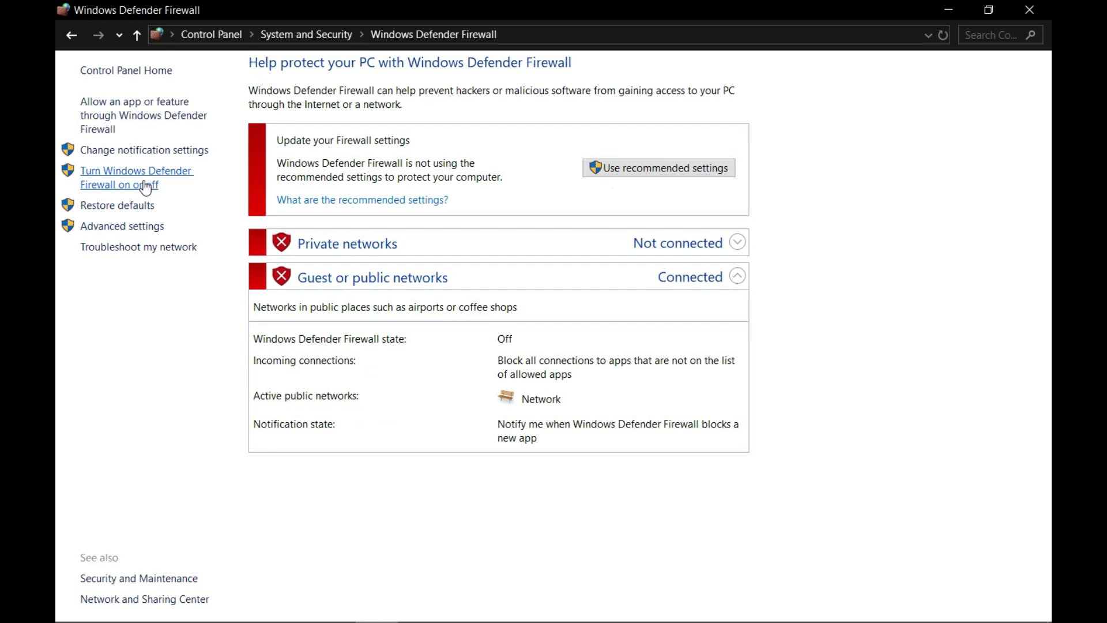
click(144, 185)
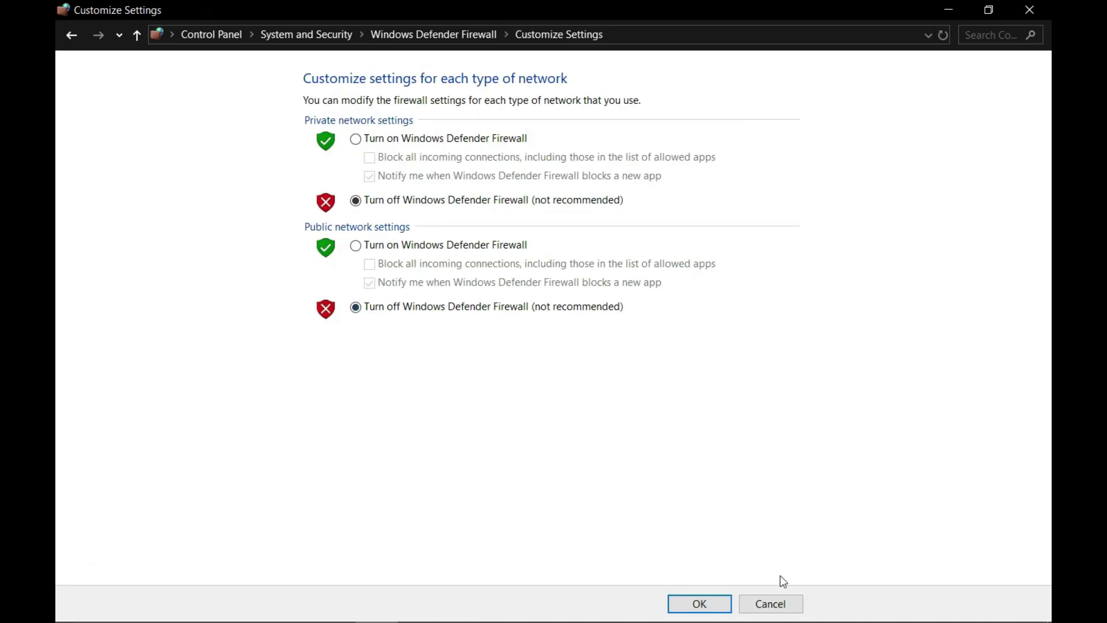
click(711, 606)
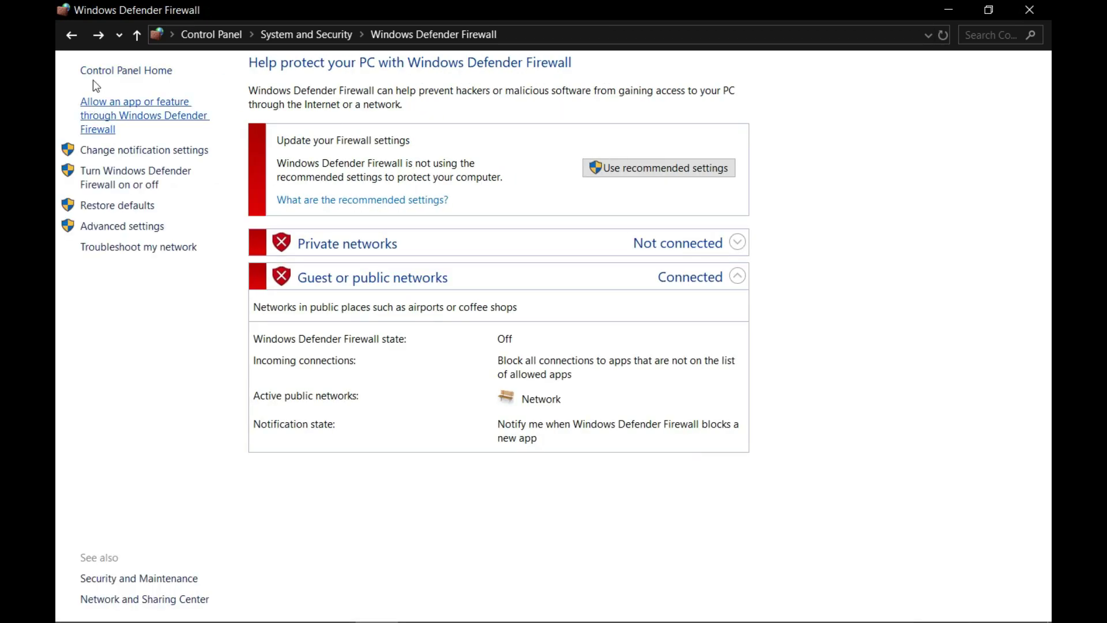
click(70, 39)
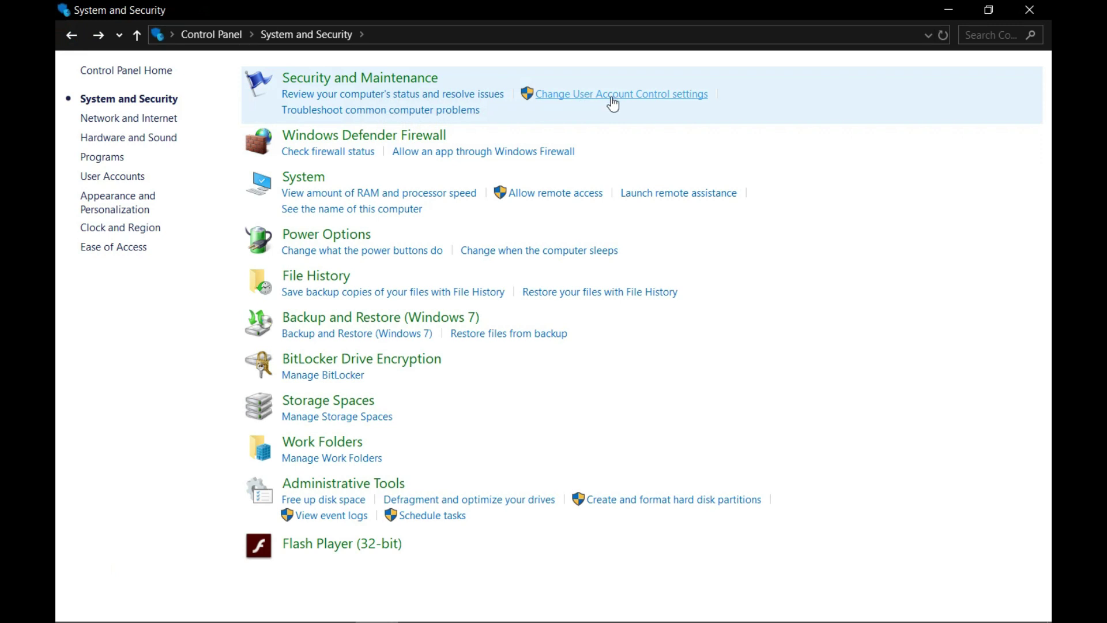
Keep the User Account Control slider at Never notify and confirm it.
click(665, 94)
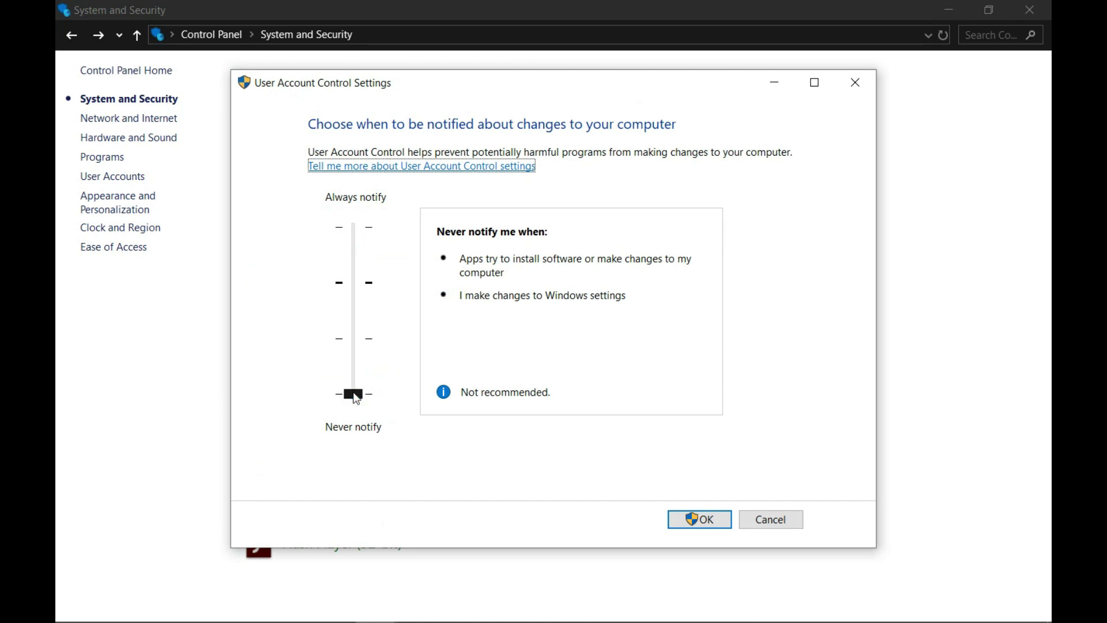
click(354, 395)
click(354, 395)
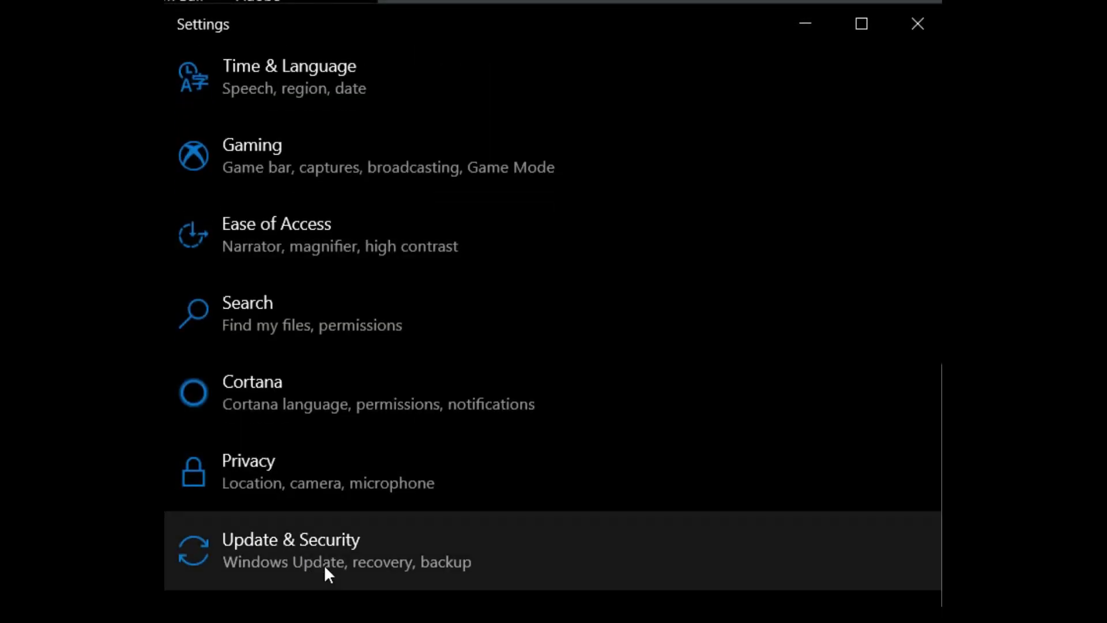
Go to Update & Security and check that real-time virus protection is off.
click(323, 568)
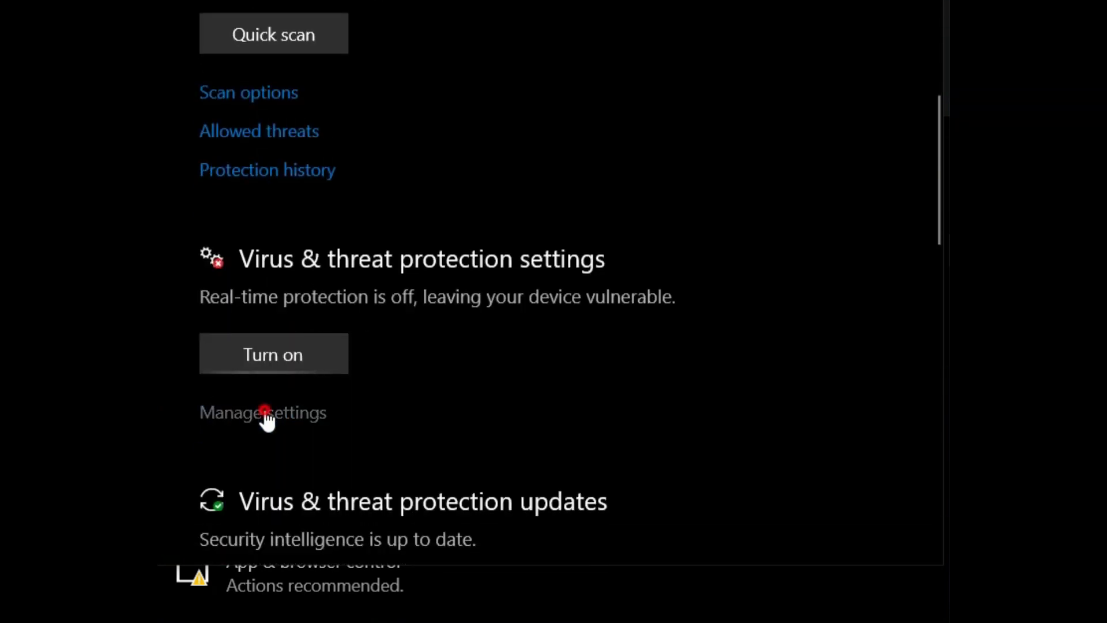
scroll(311, 346, down, 10)
scroll(319, 339, down, 3)
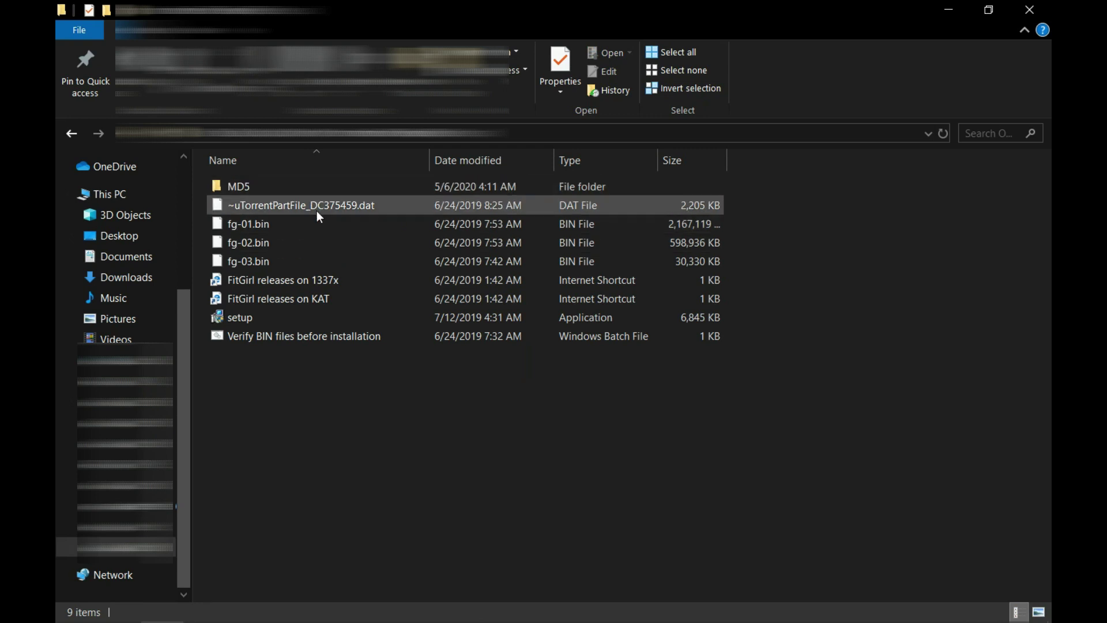
Bring up the context menu for the setup application in the repack folder.
right_click(241, 317)
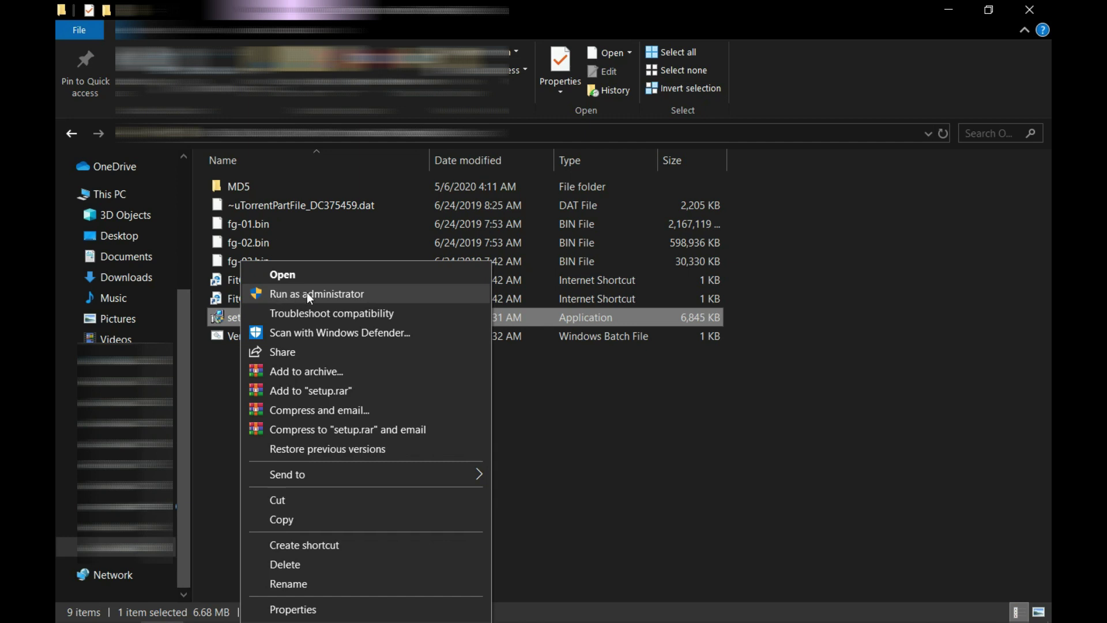
Unblock setup and, for all users, enable Run as administrator with Windows XP (Service Pack 3) compatibility.
click(317, 610)
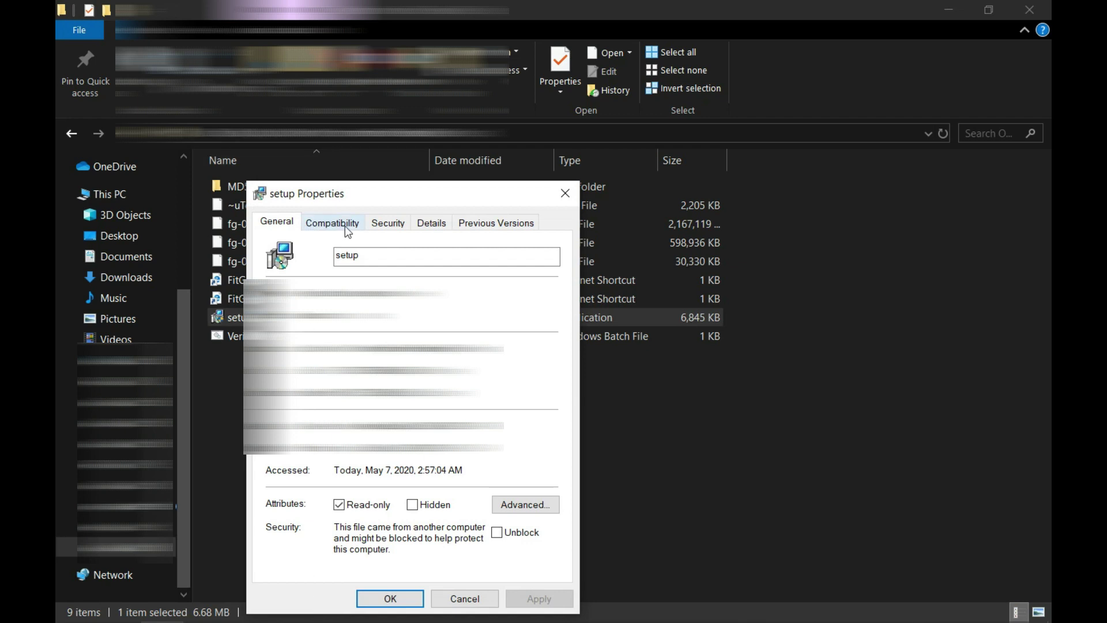
click(528, 532)
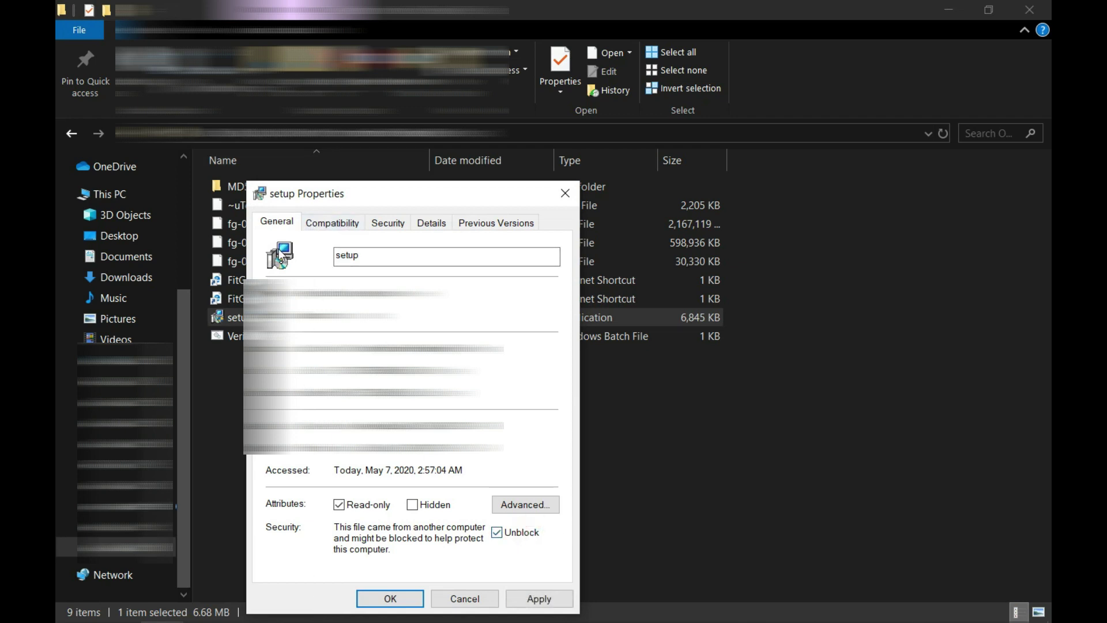
click(321, 231)
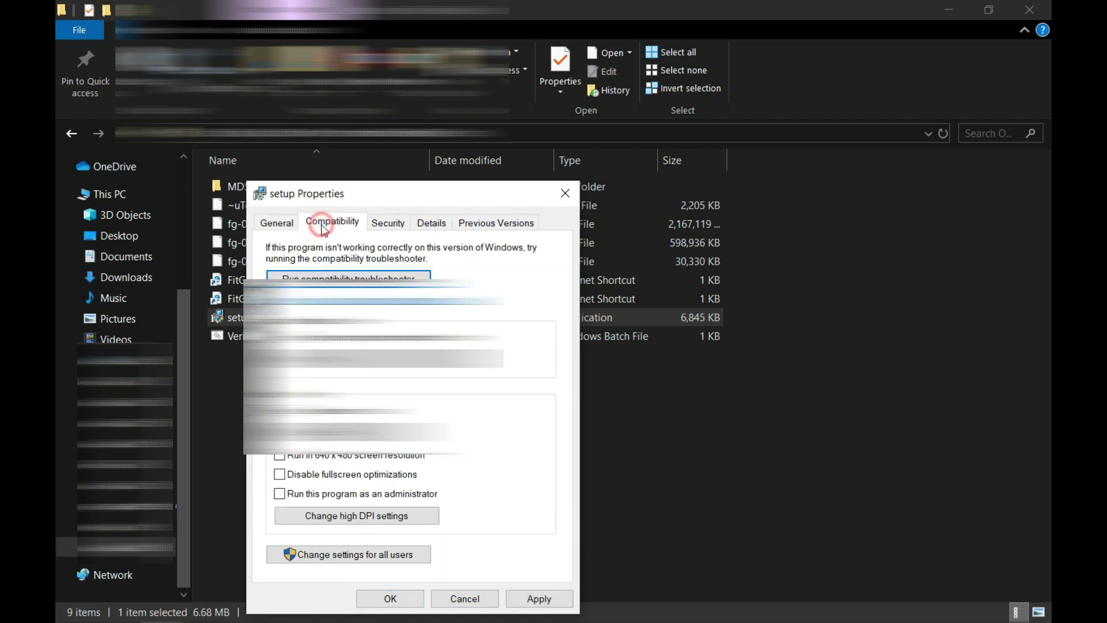
click(350, 554)
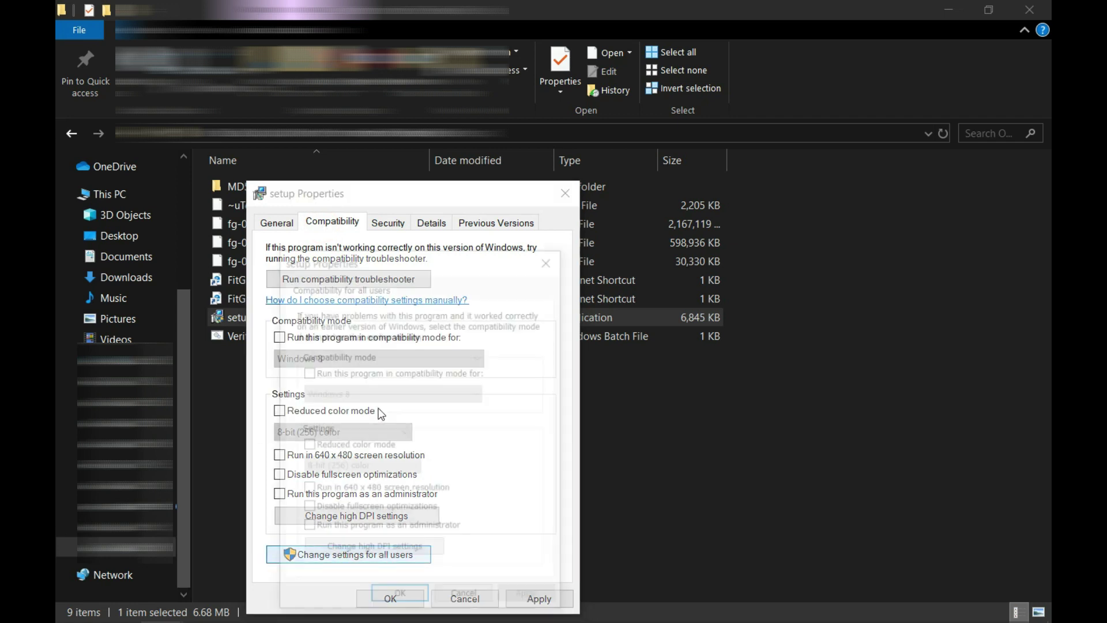
click(356, 371)
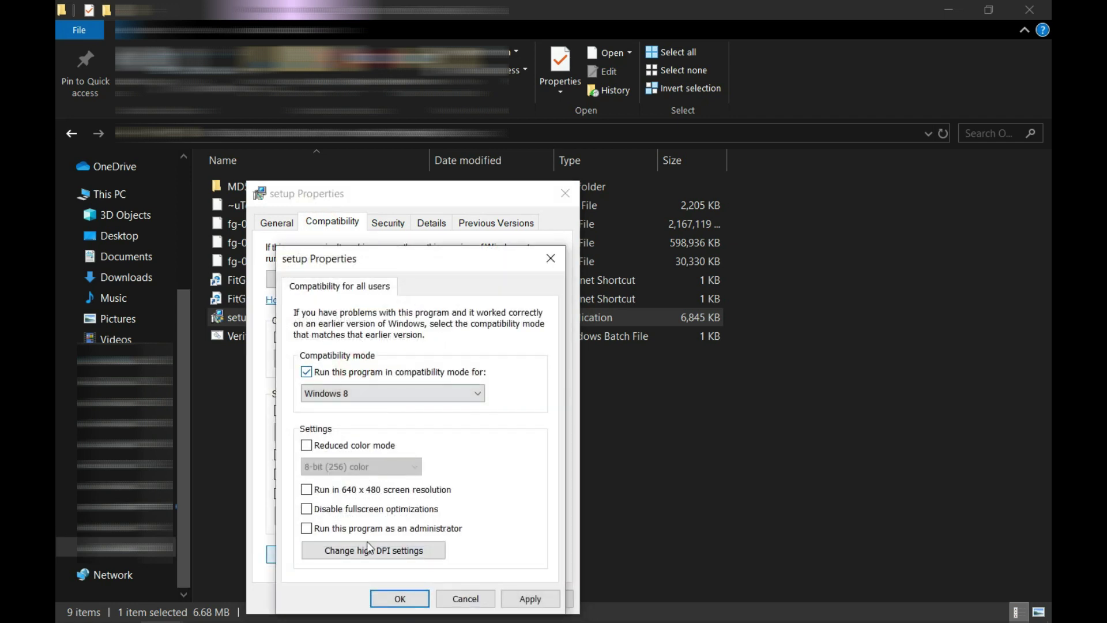
click(364, 531)
click(362, 394)
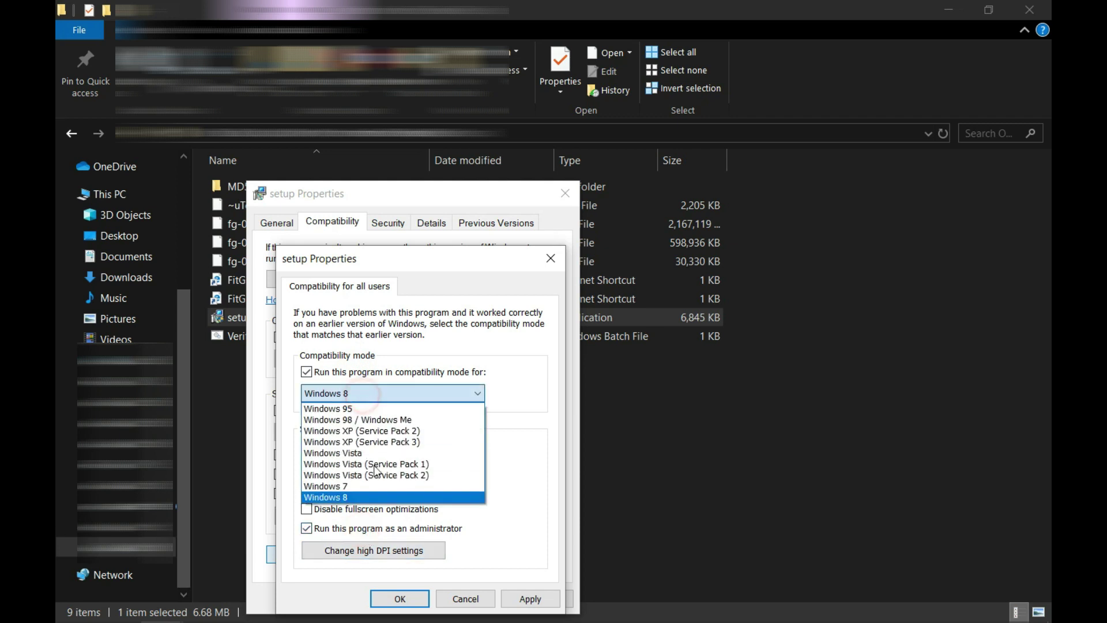
click(372, 487)
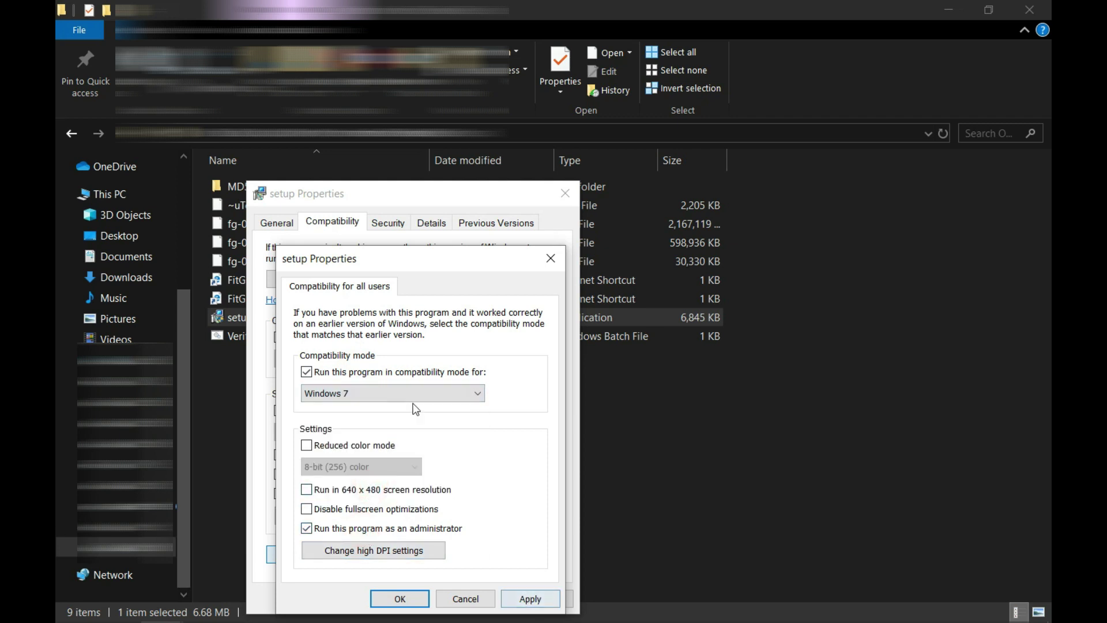
click(407, 392)
click(398, 440)
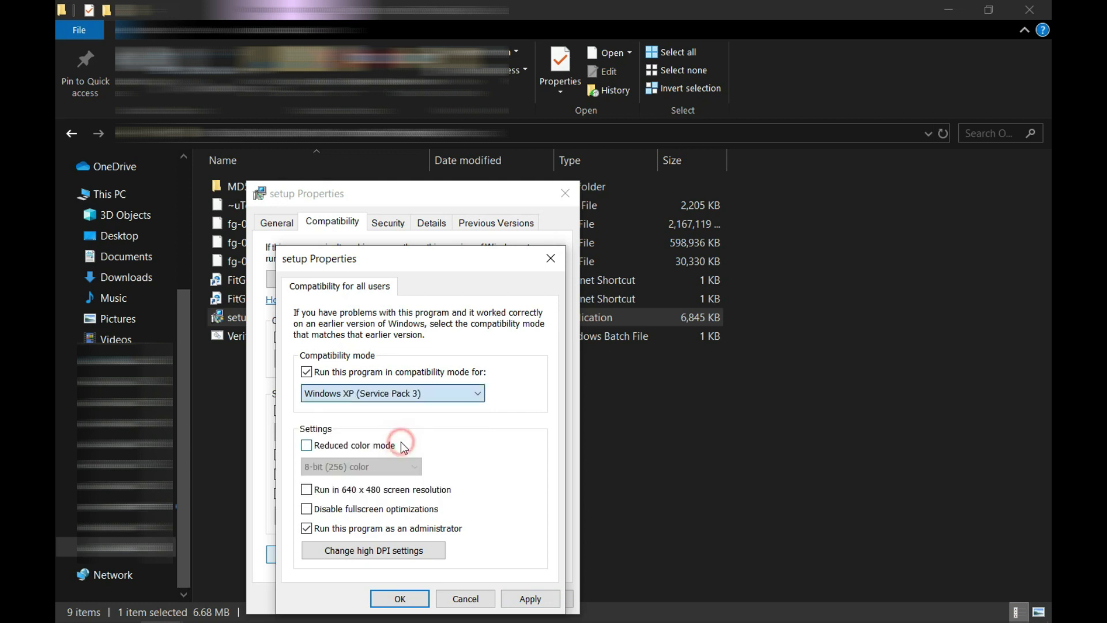
click(526, 599)
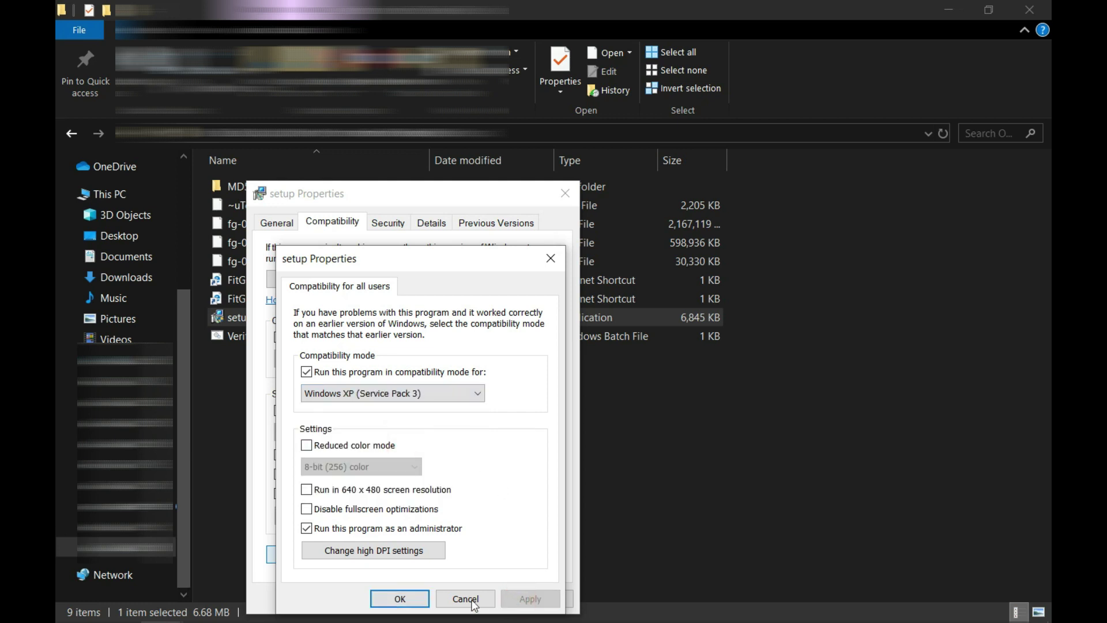
Grant Authenticated Users Full control on setup, ignoring attribute errors, and close its Properties.
click(399, 599)
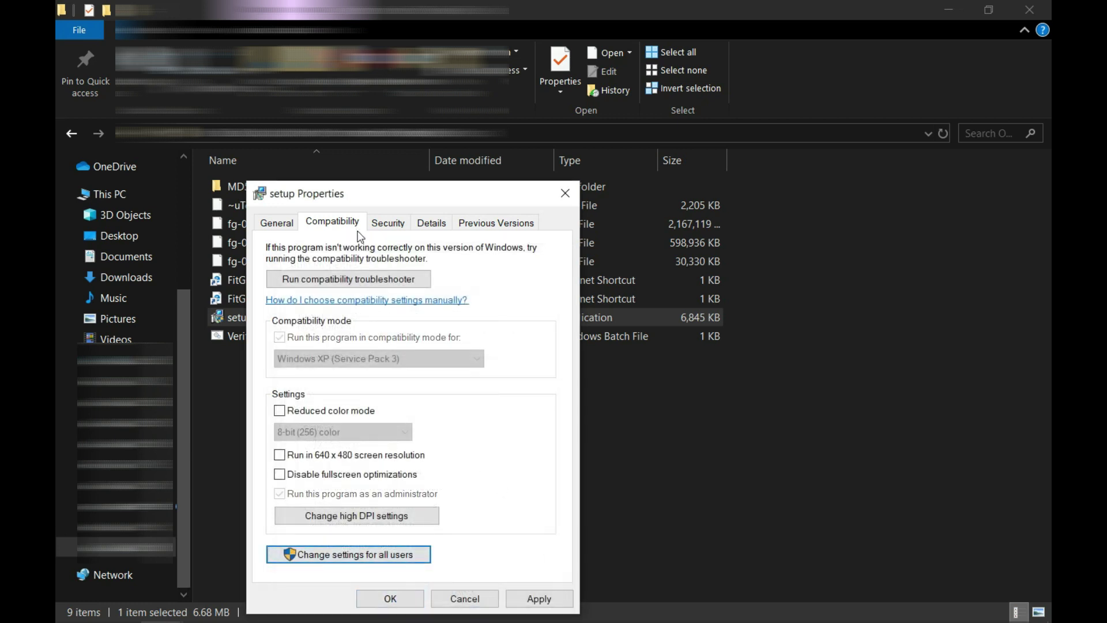
click(384, 221)
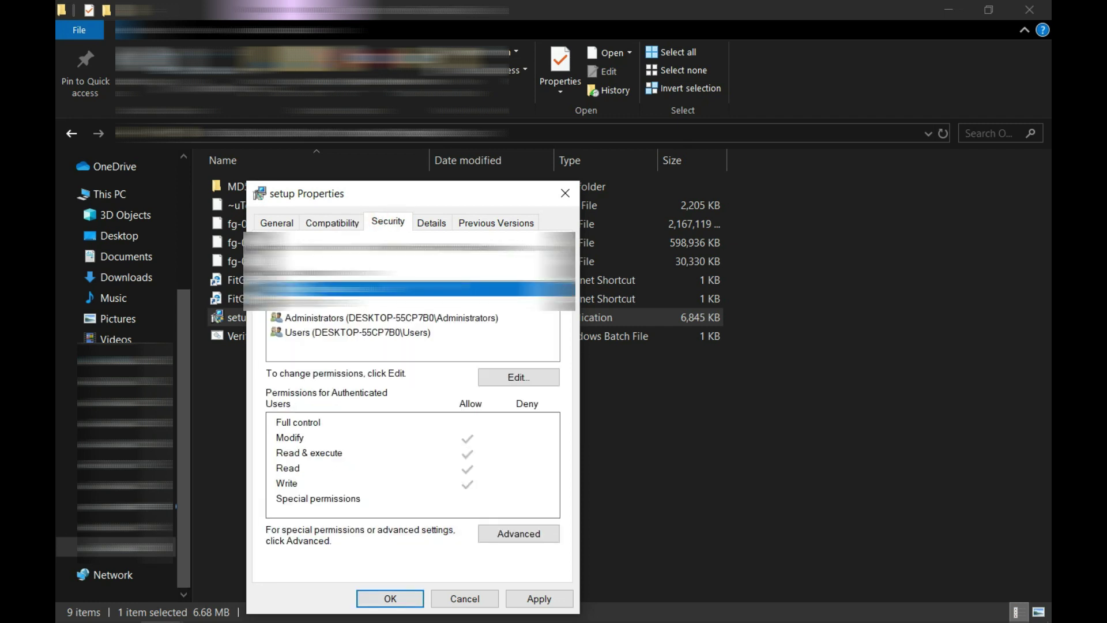
click(520, 379)
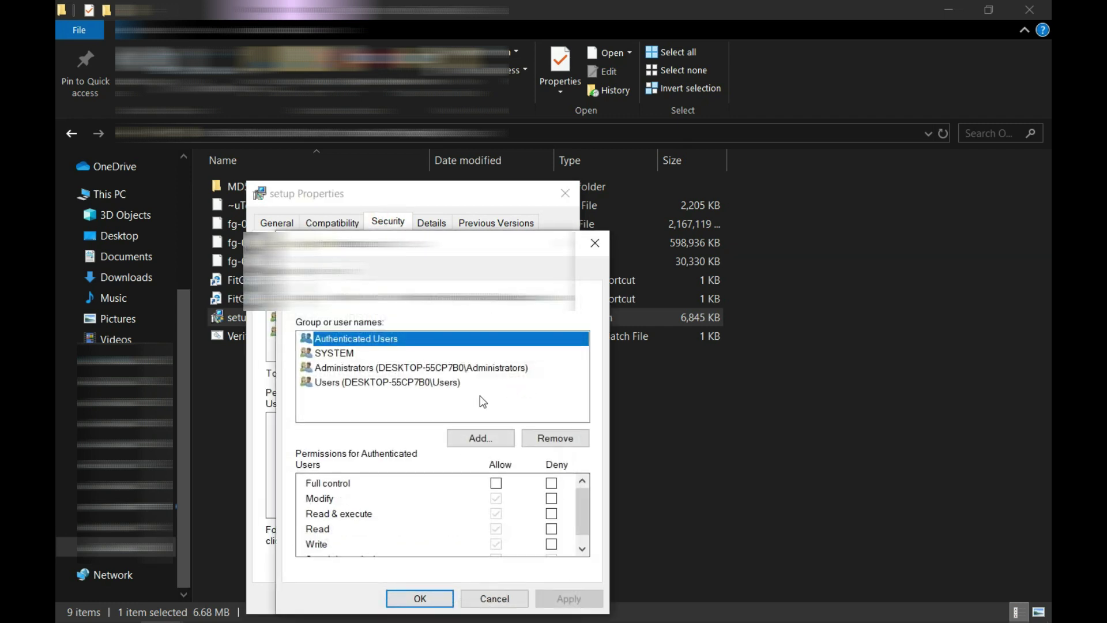
click(496, 483)
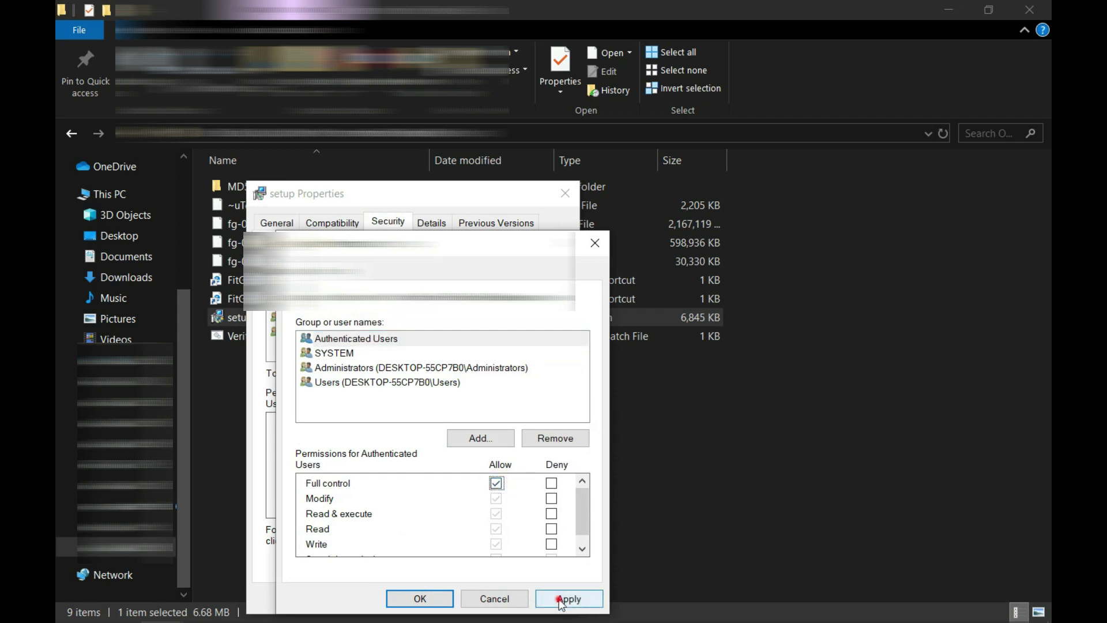
click(559, 599)
click(410, 598)
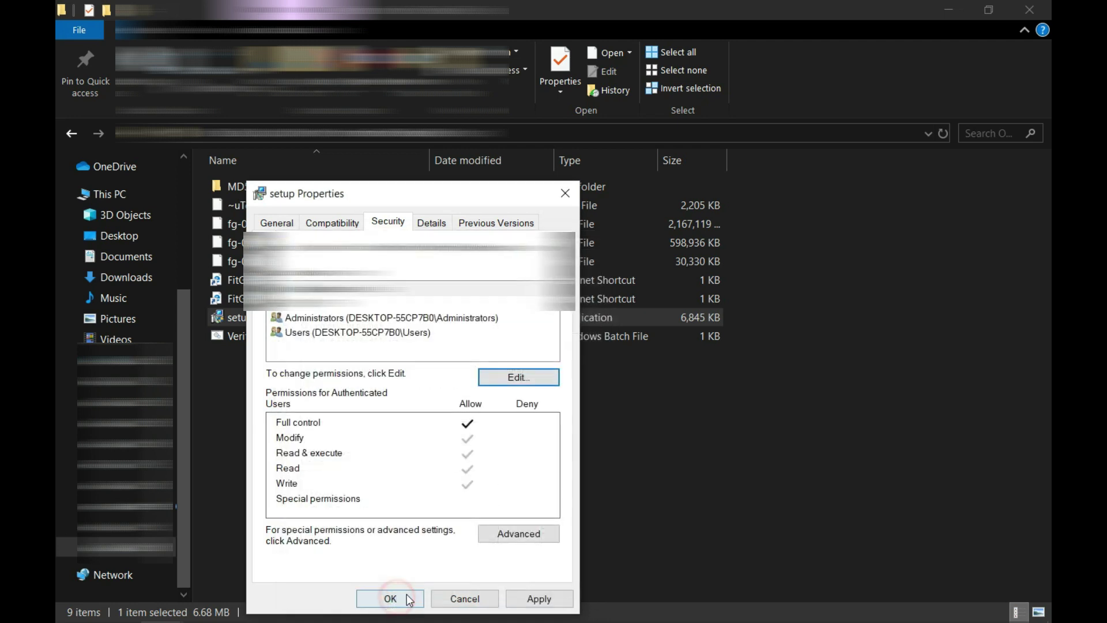
click(548, 603)
click(386, 367)
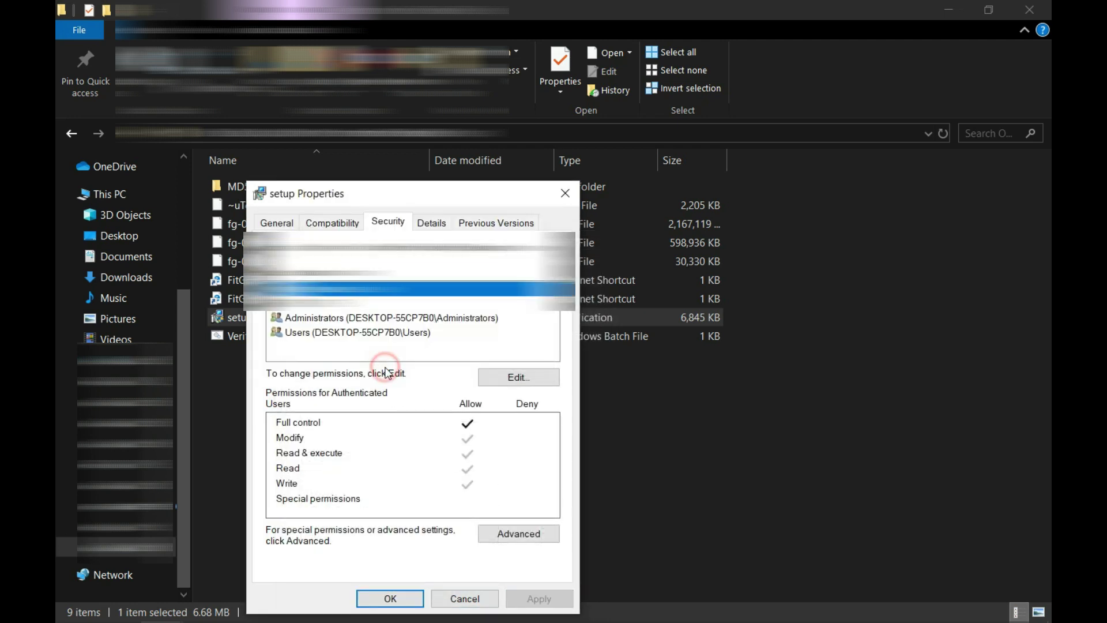
click(387, 596)
Run setup as administrator past SmartScreen and choose English as the installer language.
right_click(239, 324)
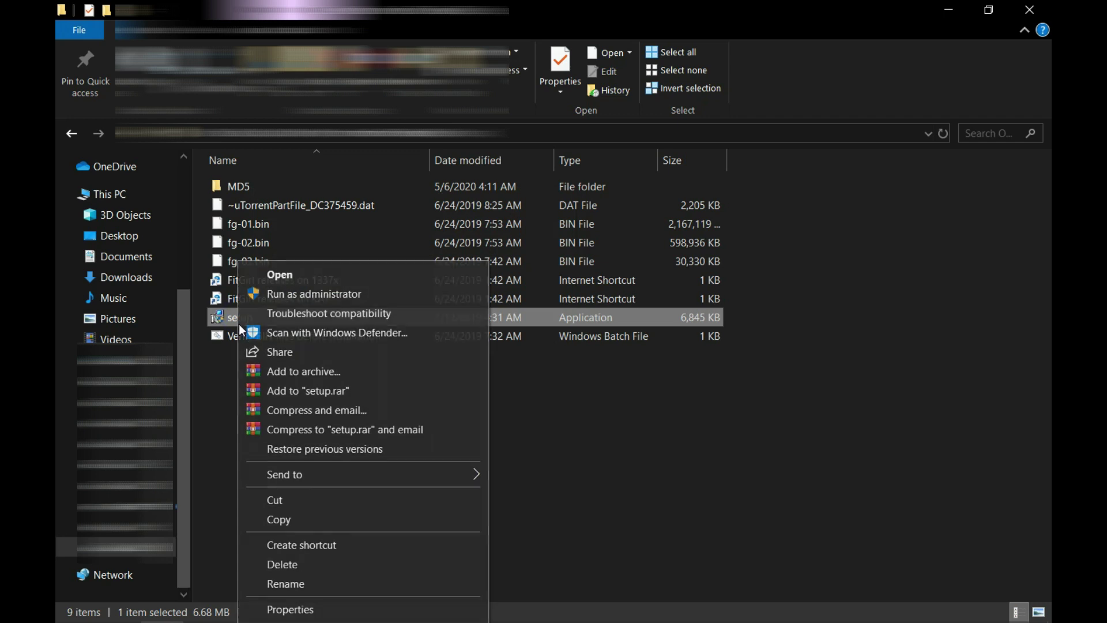
click(264, 293)
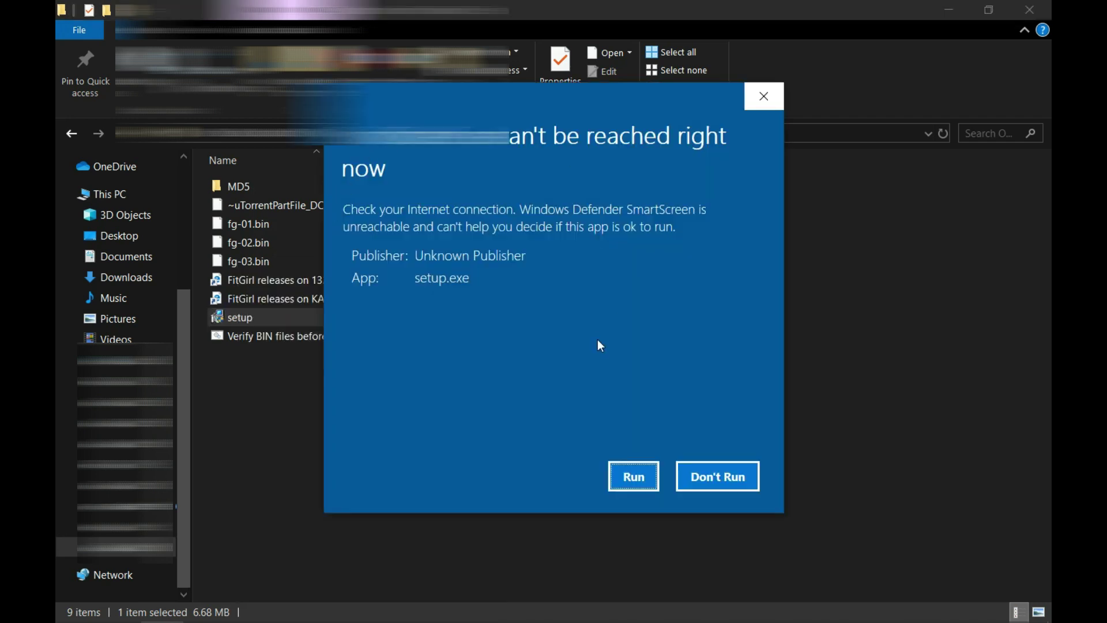
click(625, 487)
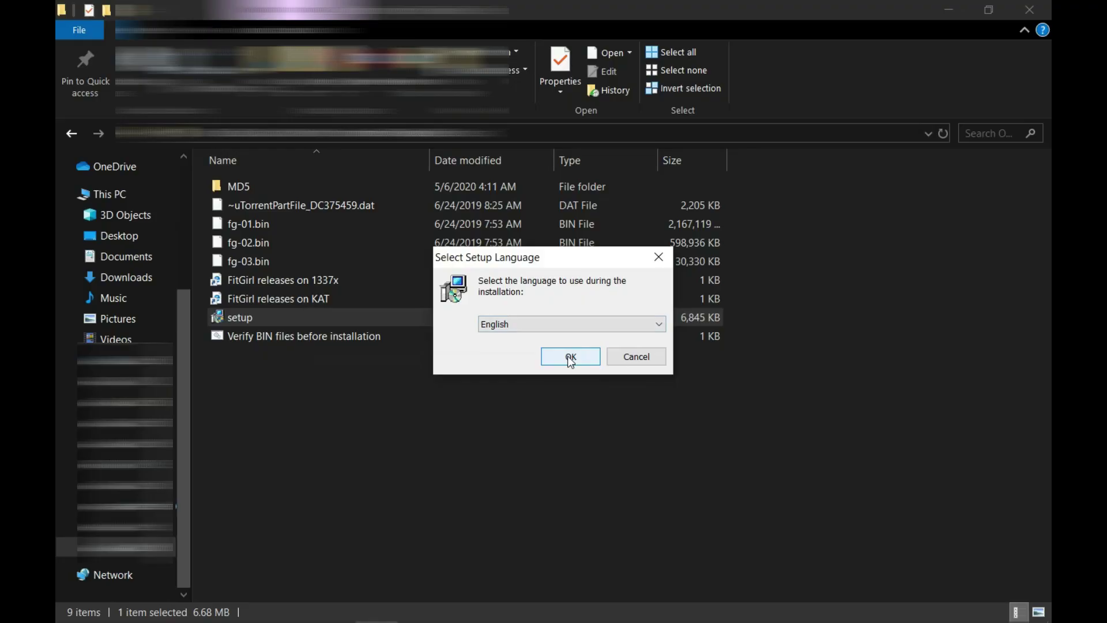
click(634, 528)
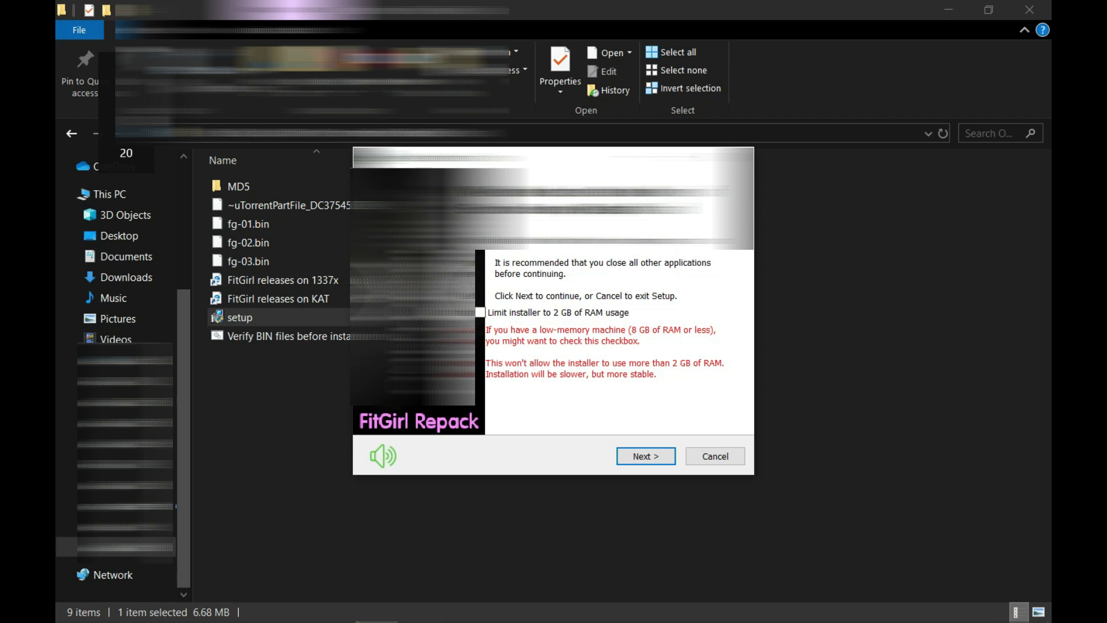
Mute the installer music and limit the installer to 2 GB of RAM.
click(386, 457)
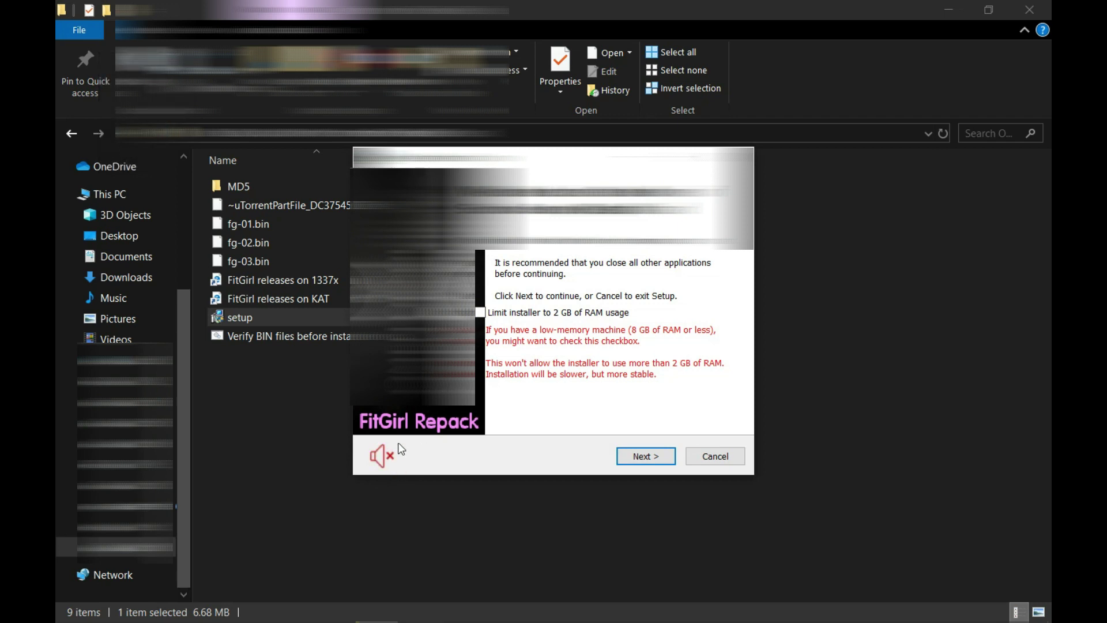
click(543, 313)
click(644, 456)
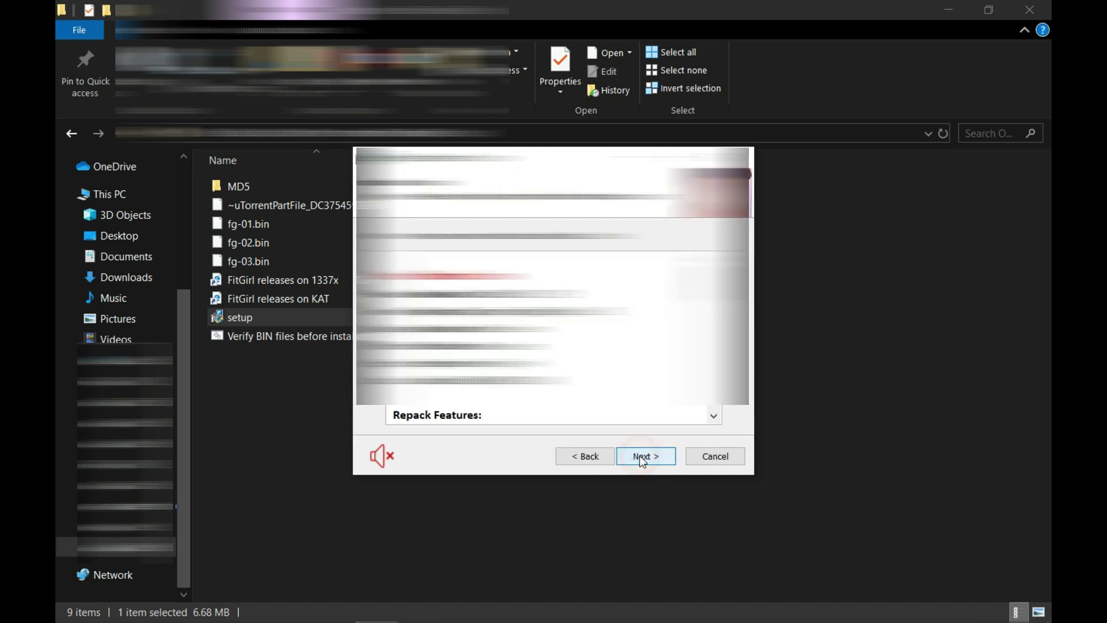
click(643, 458)
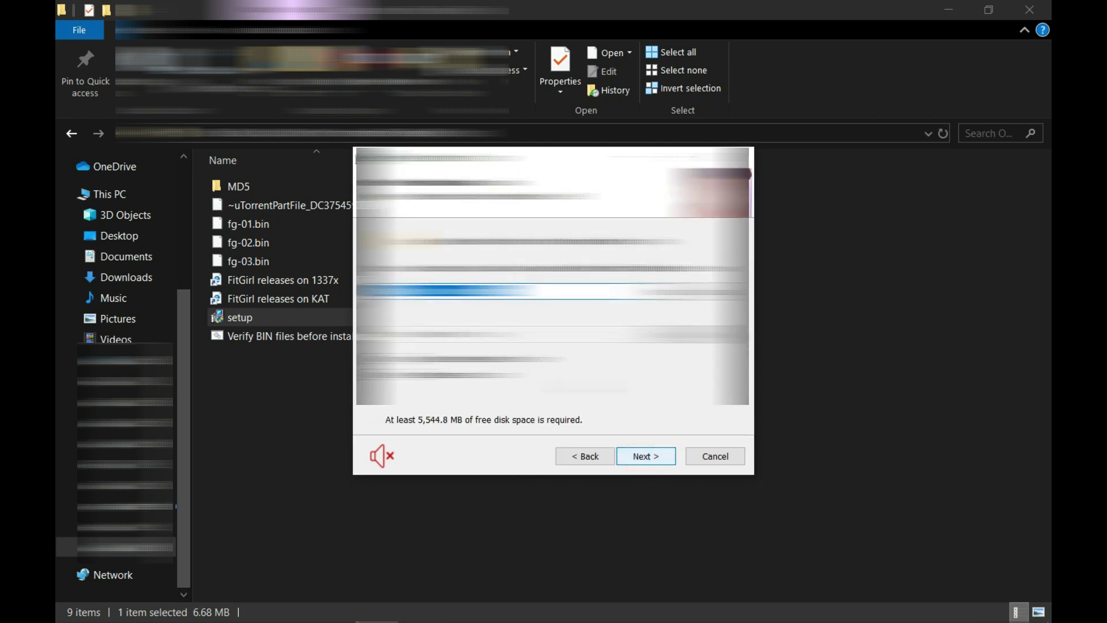
click(640, 460)
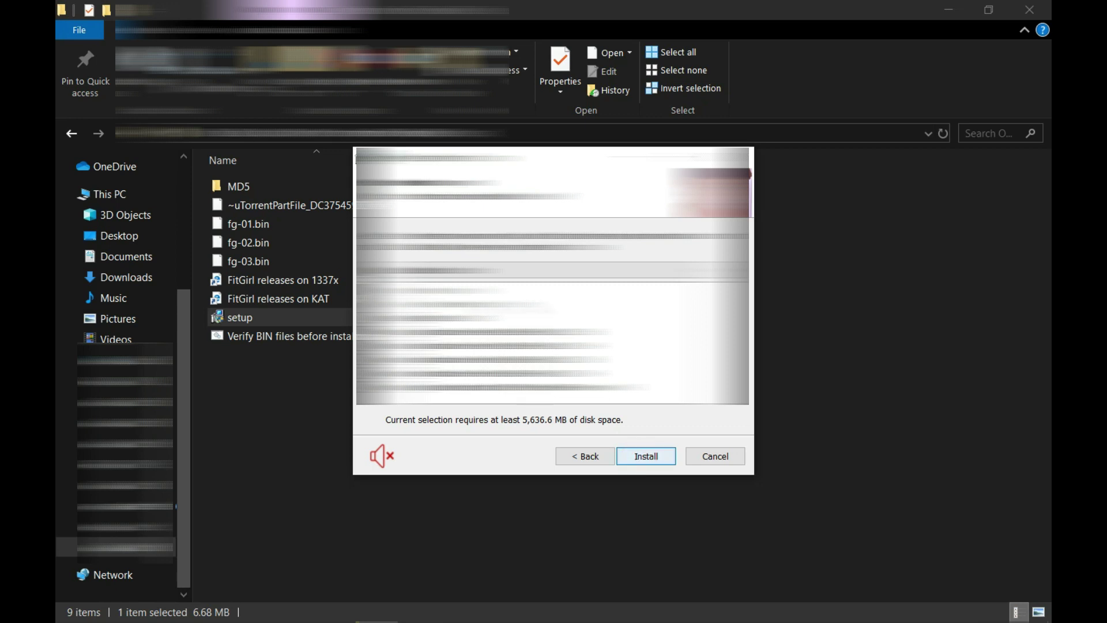
Untick C++ Redist 2015 and 2017 (x86, x64) and Microsoft .NET Framework 4.0.
click(423, 333)
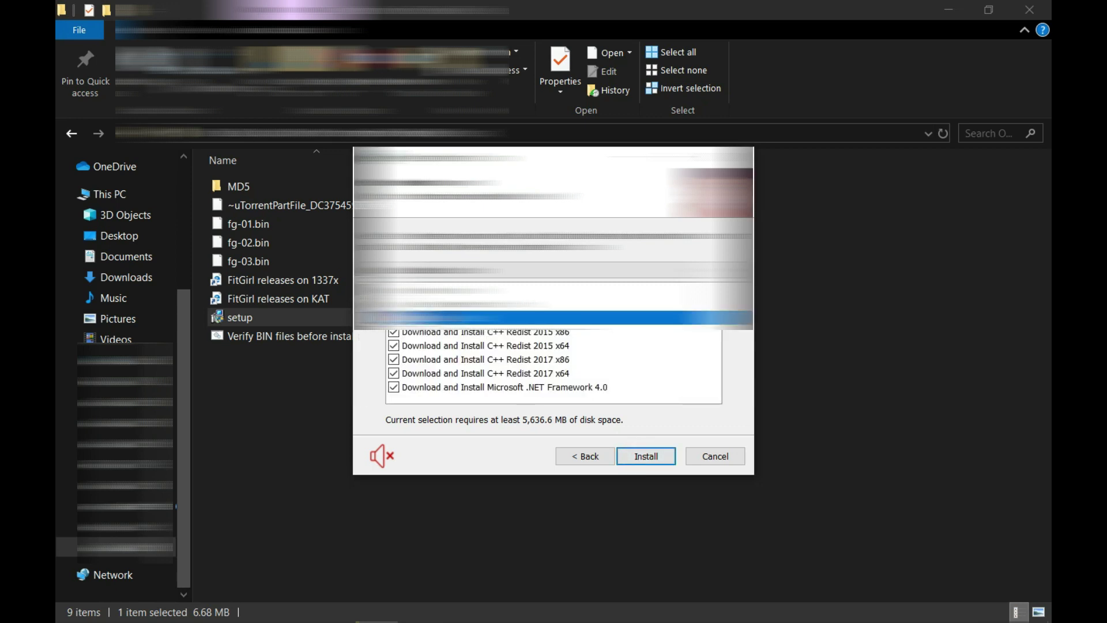
click(422, 347)
click(426, 360)
click(430, 374)
click(435, 388)
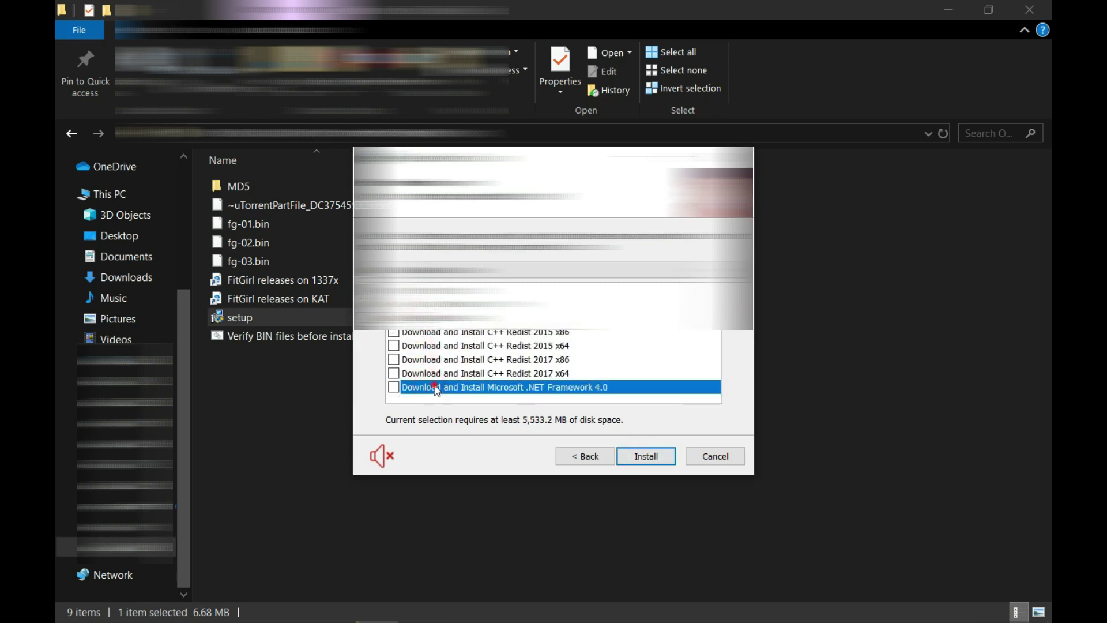
Start the installation, then after the ISDone.dll error permanently delete setup with Shift+Delete.
click(648, 458)
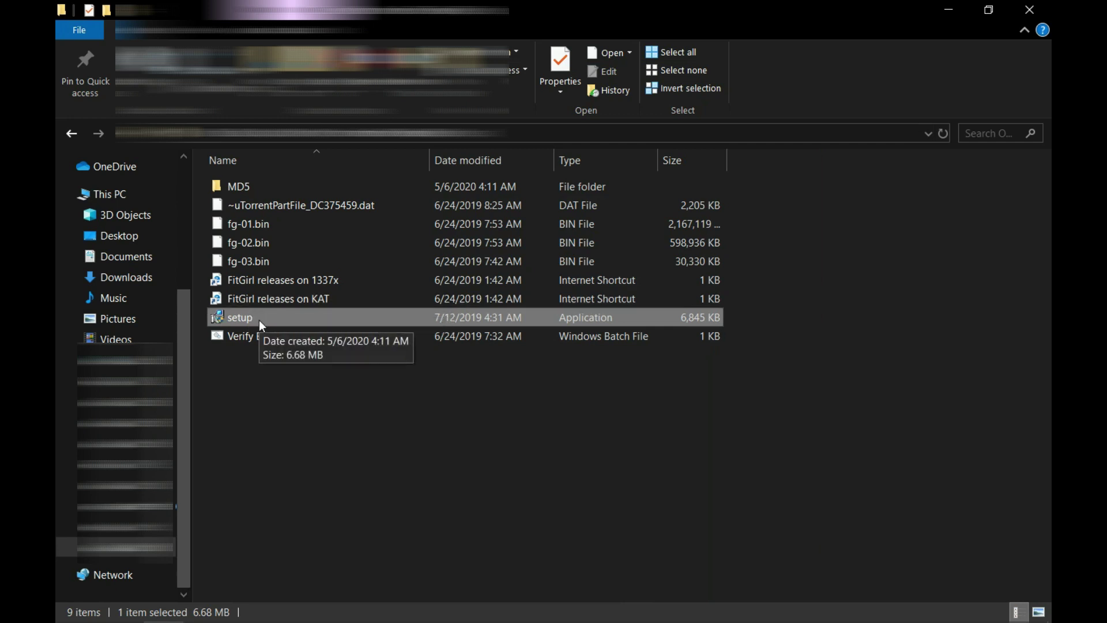
key(shift+Delete)
key(Return)
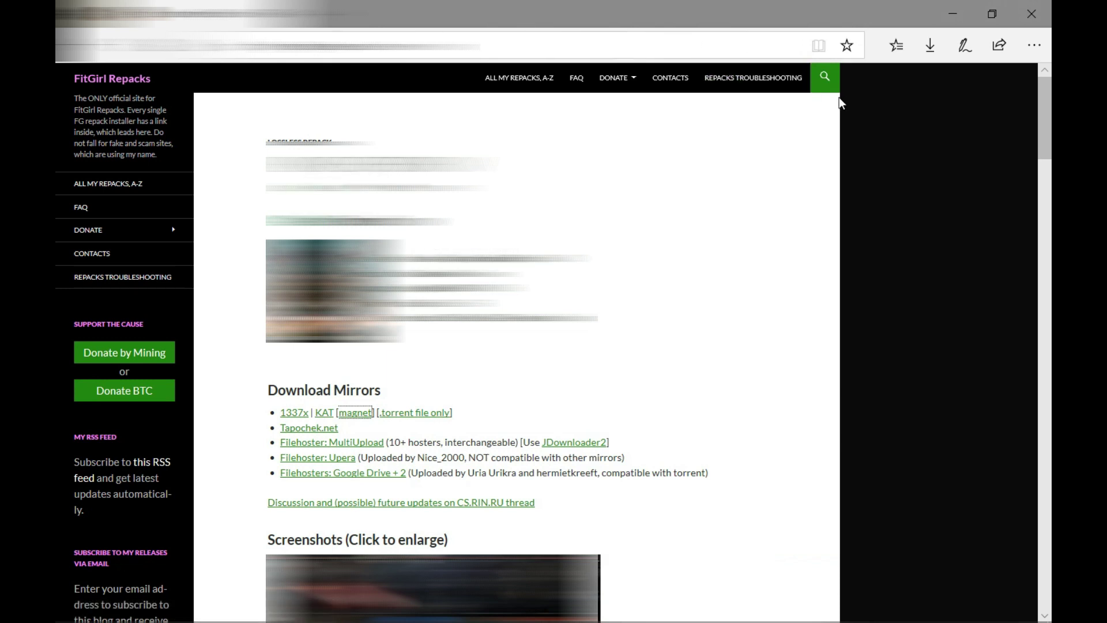
Open the FitGirl Repacks site search from the green header icon.
click(818, 78)
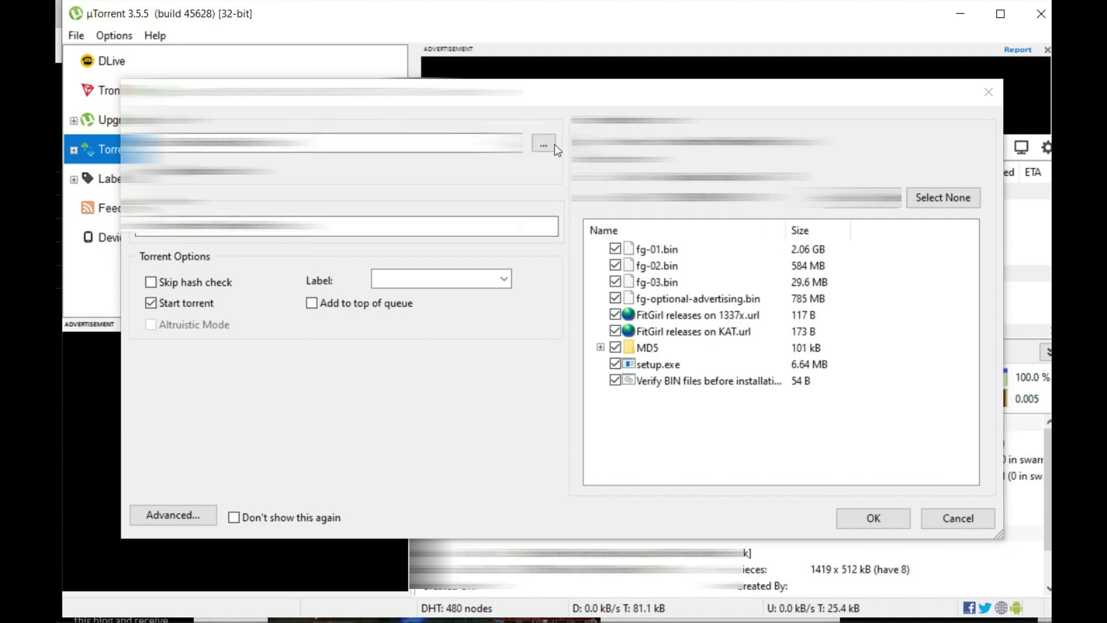
Re-add the repack torrent with only setup.exe selected, and stop the seeding torrent.
click(935, 198)
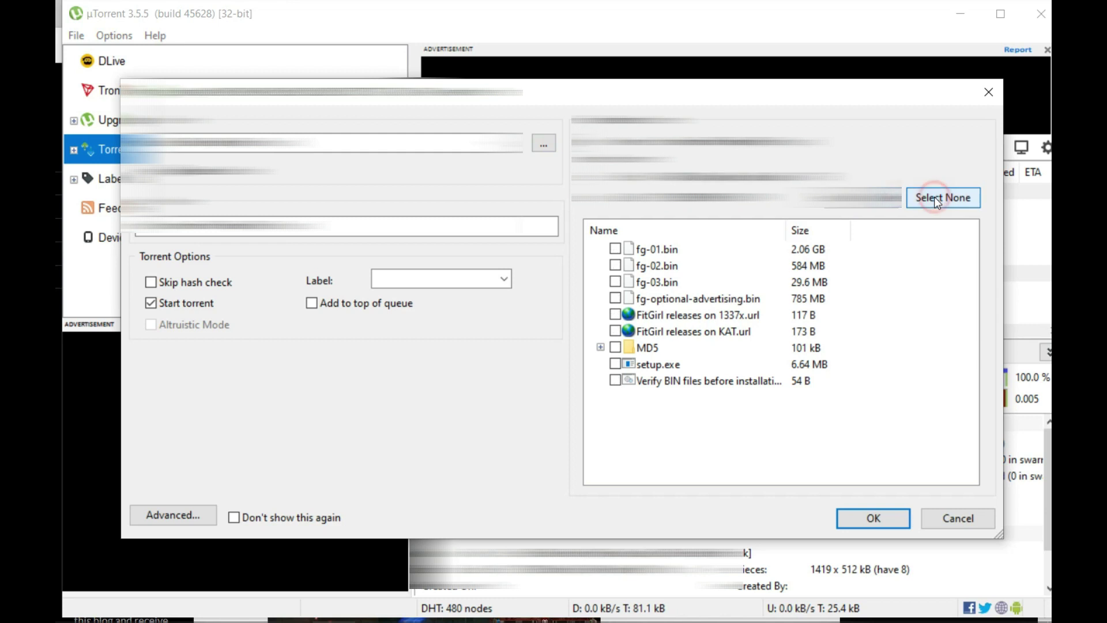
click(615, 364)
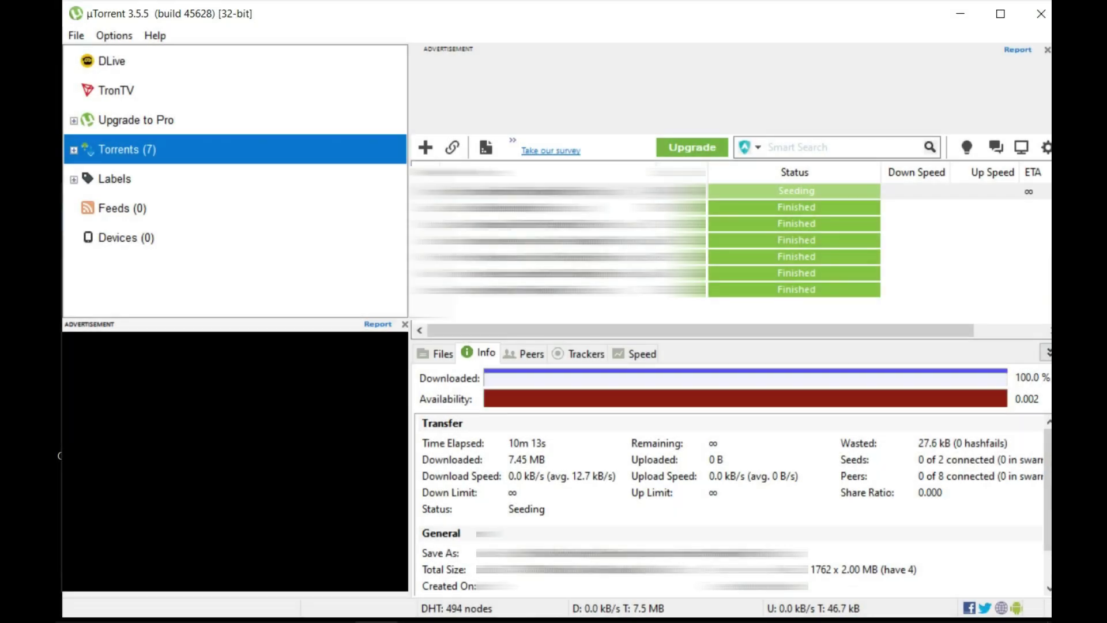
right_click(708, 187)
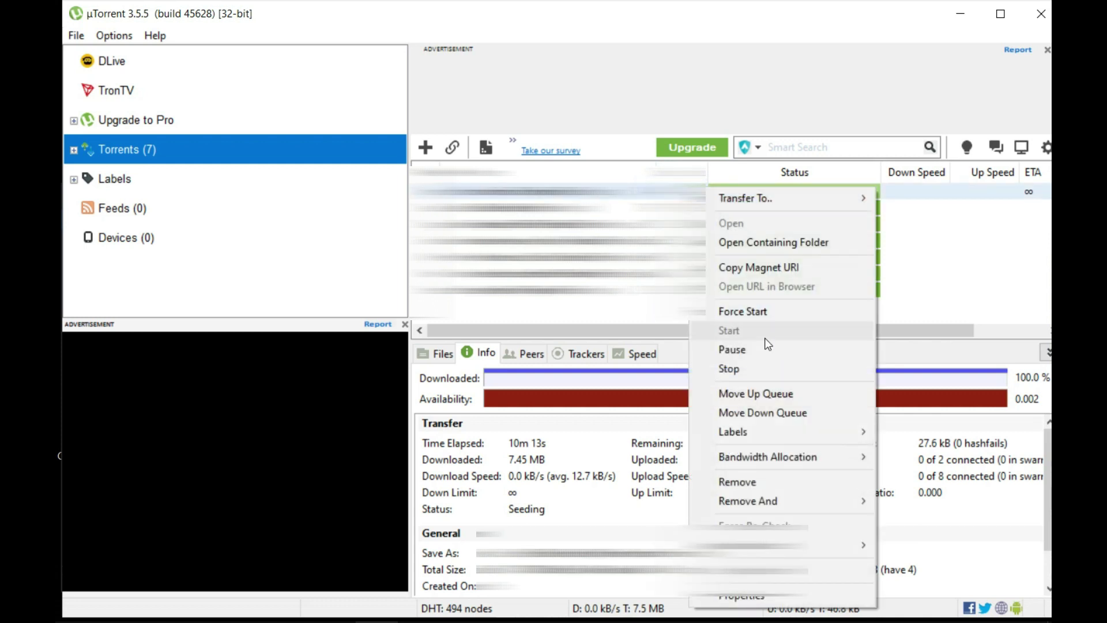
click(762, 372)
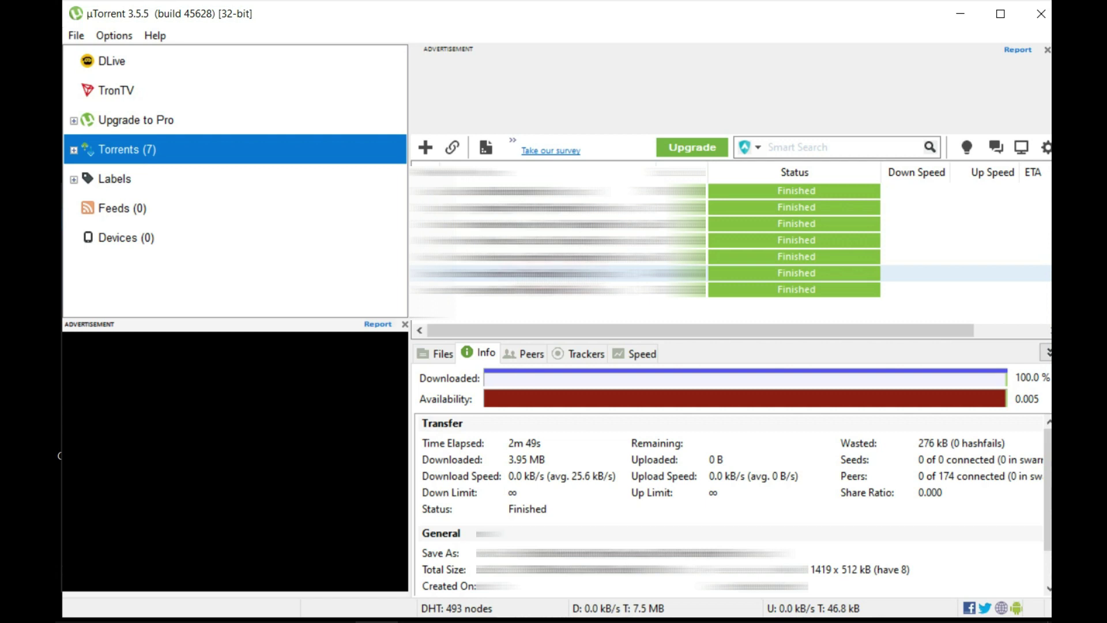
Check another torrent's right-click options and close them without changes.
right_click(552, 279)
key(Escape)
right_click(529, 282)
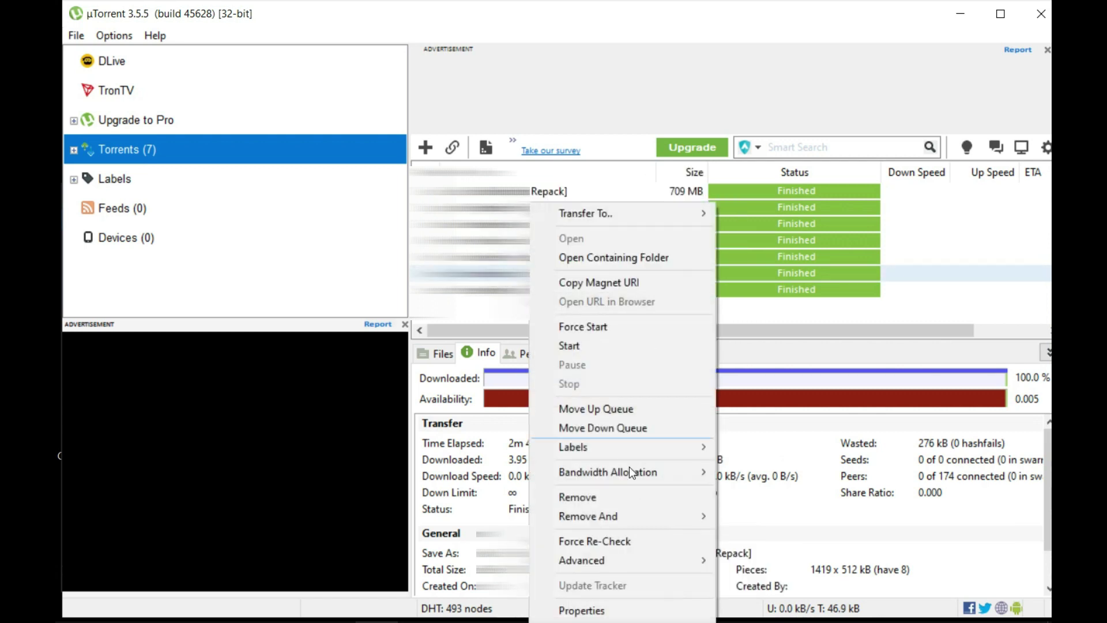
click(582, 541)
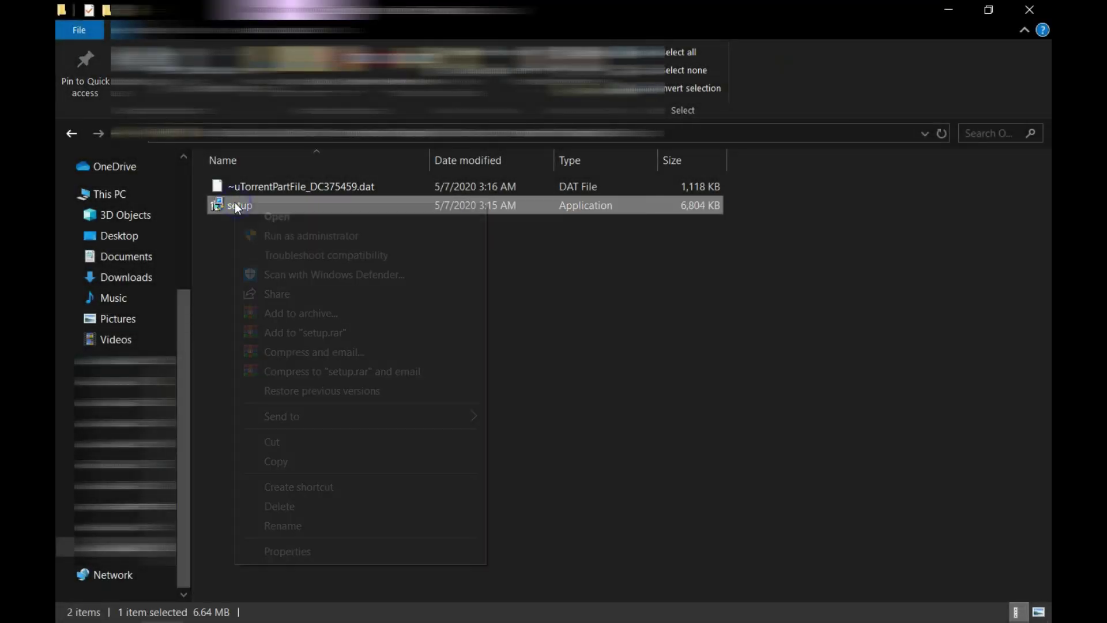
Copy the new 6,804 KB setup from the torrent folder into the game's repack folder.
click(289, 461)
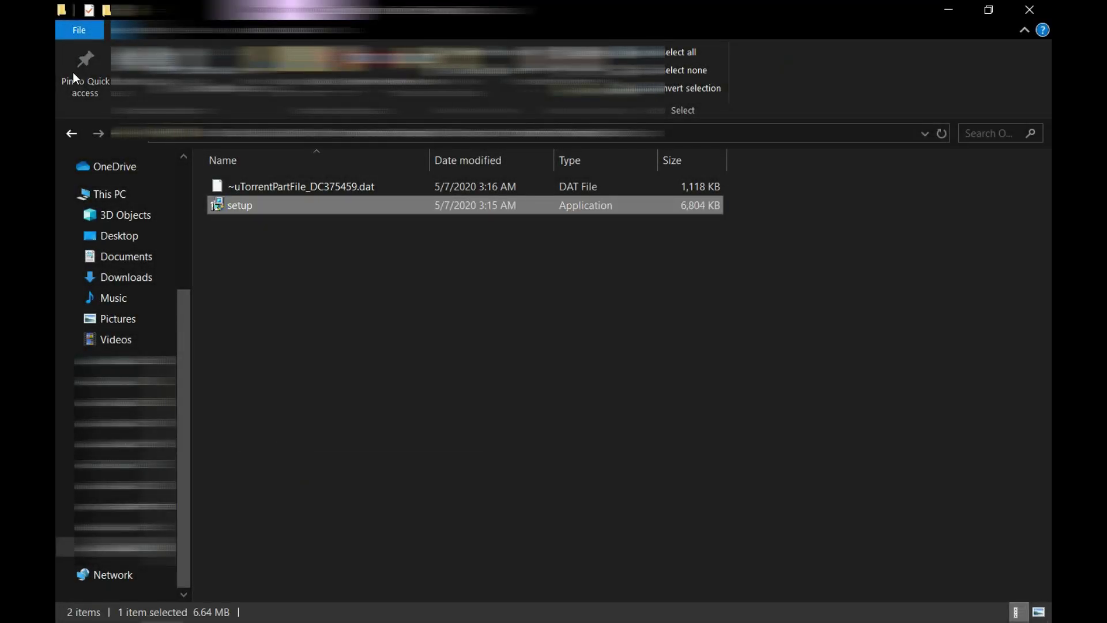
click(70, 134)
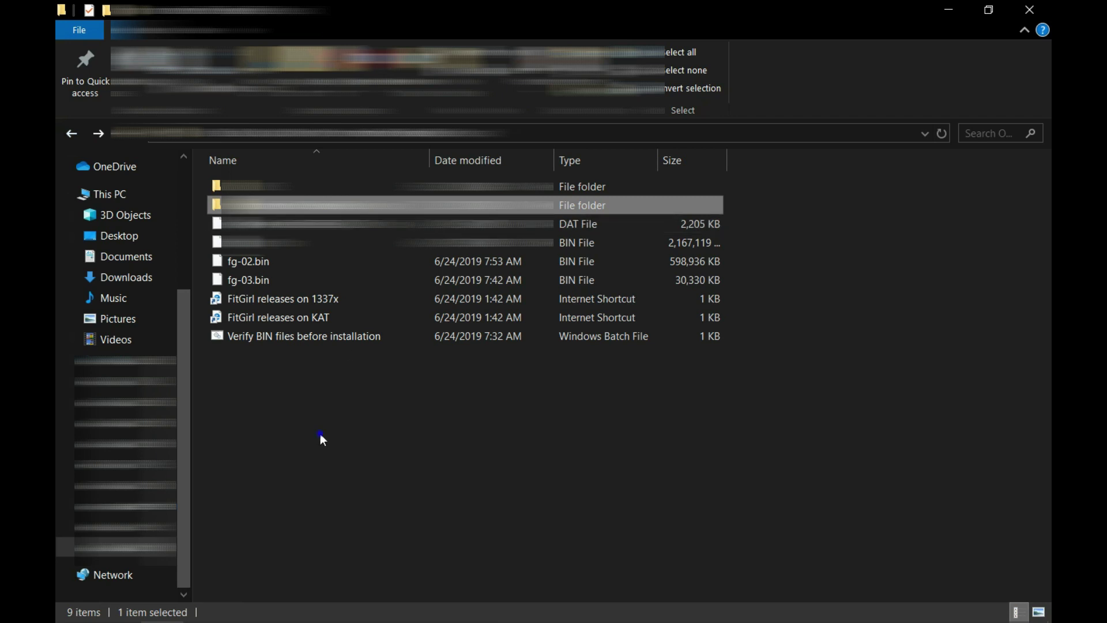
right_click(320, 434)
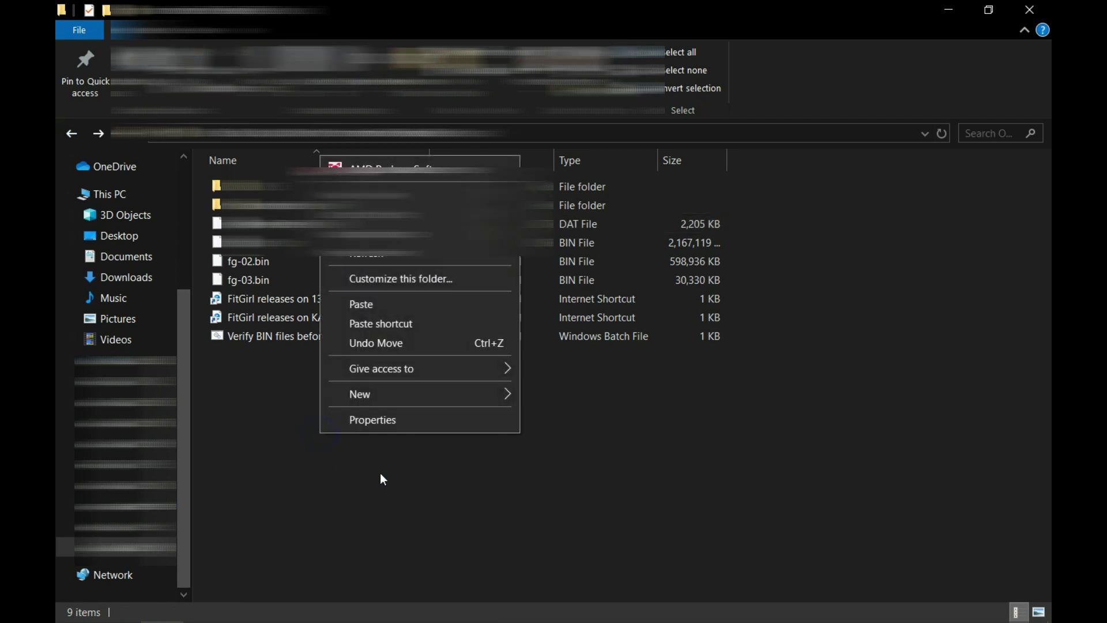
click(382, 303)
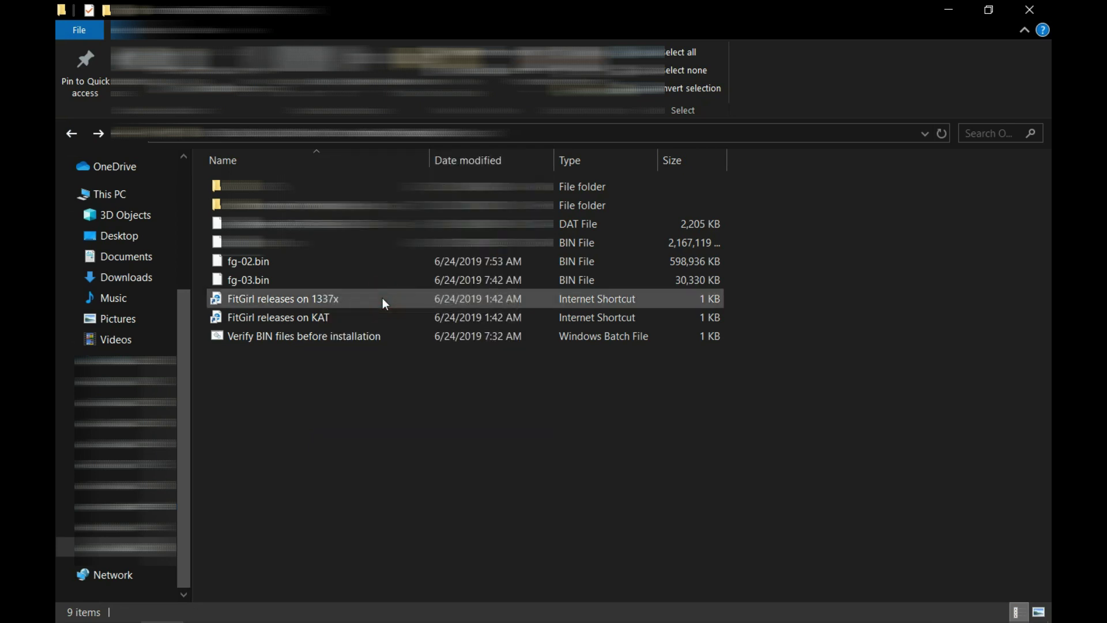
click(290, 466)
right_click(227, 341)
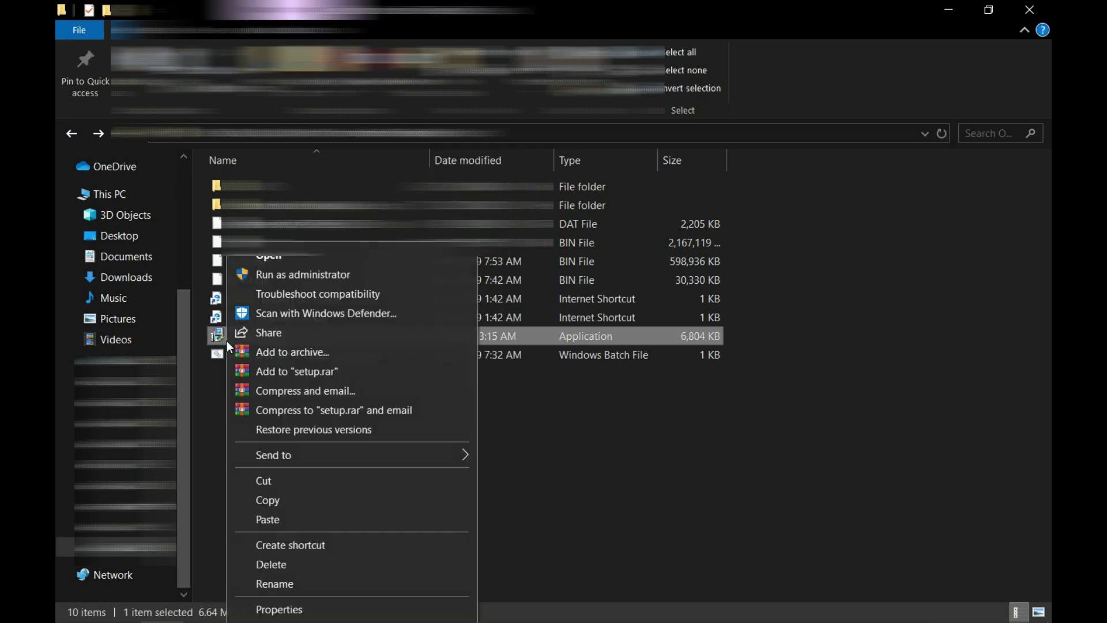
Unblock setup and set it to run as administrator in Windows XP (Service Pack 3) mode for all users.
click(315, 601)
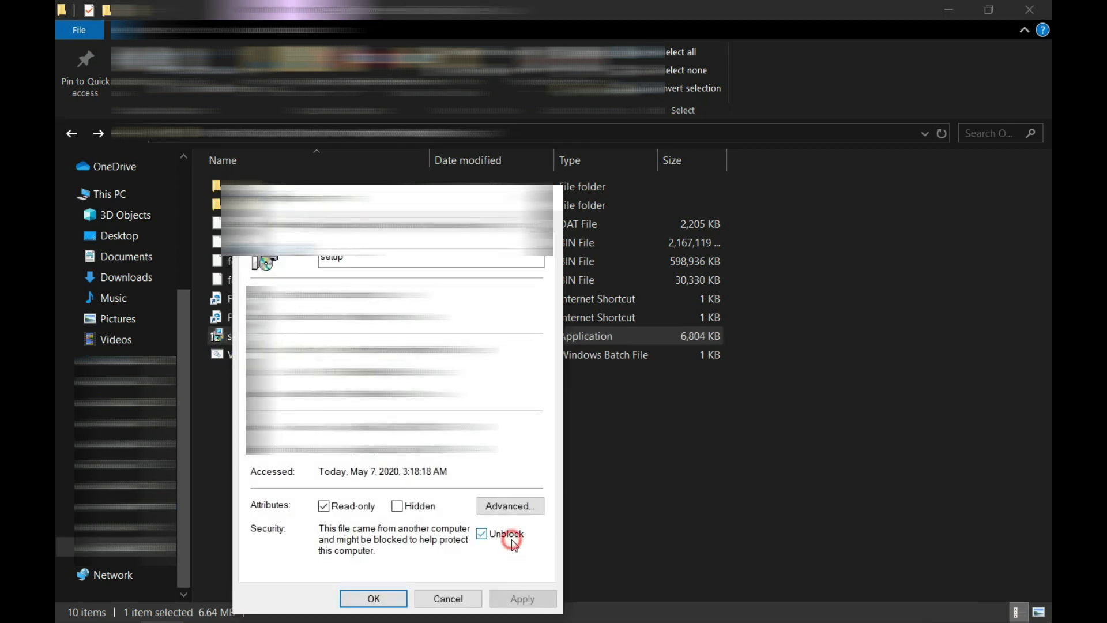
click(308, 226)
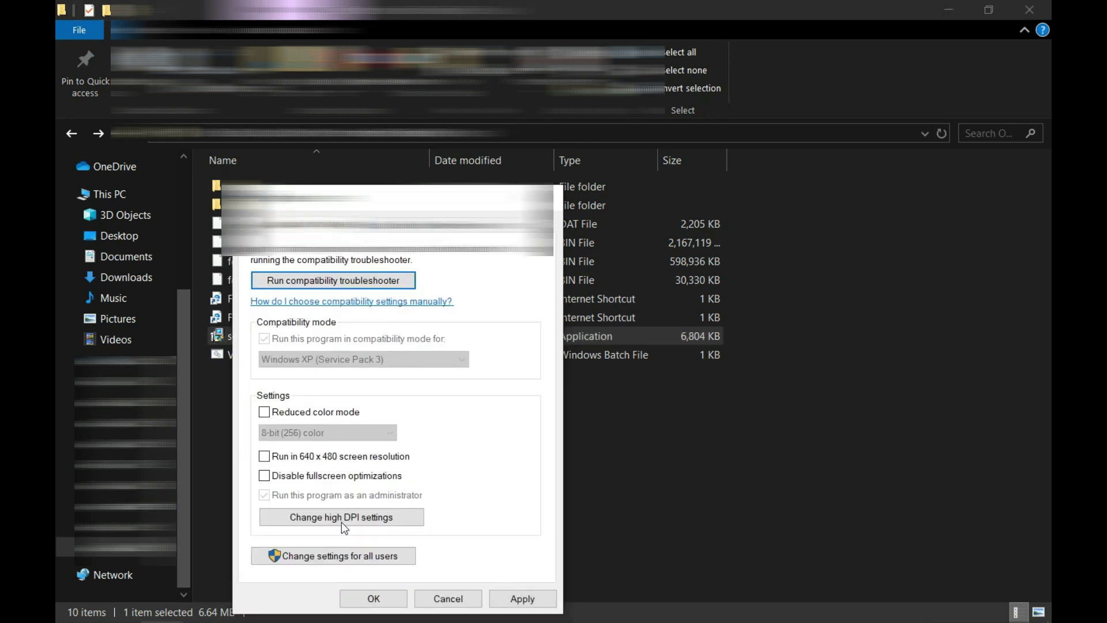
click(335, 557)
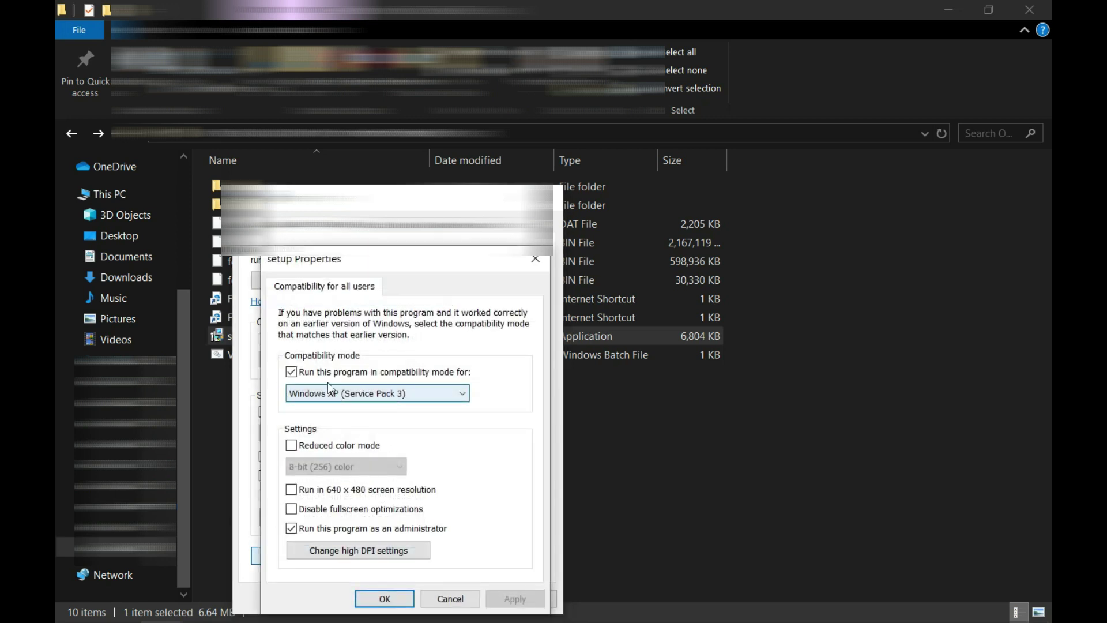
click(385, 599)
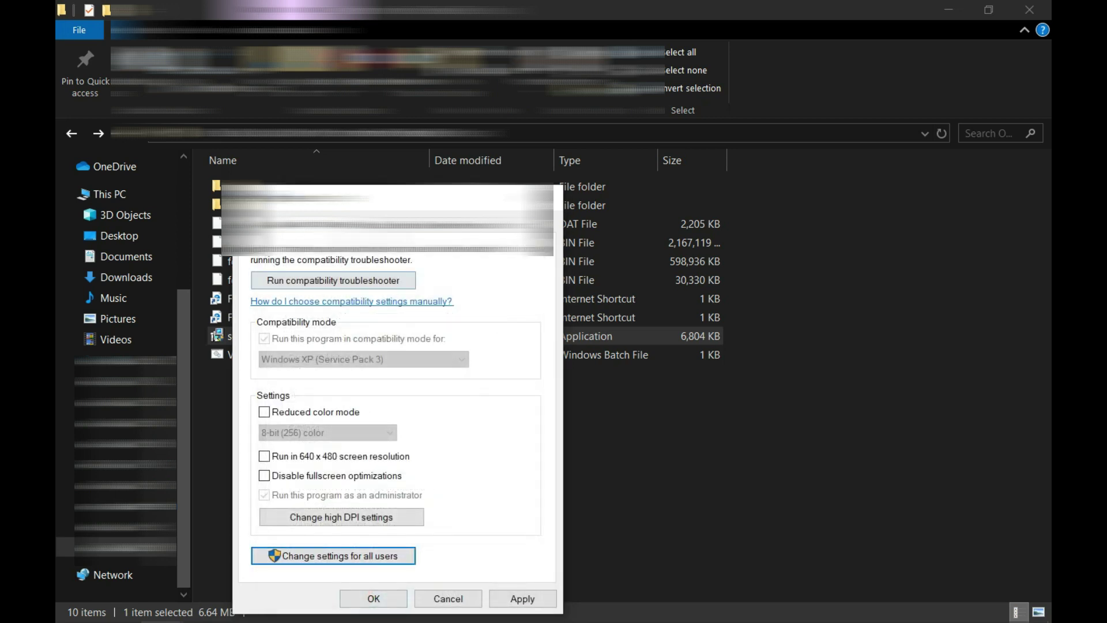
Give Authenticated Users Full control of setup and close its Properties.
click(352, 224)
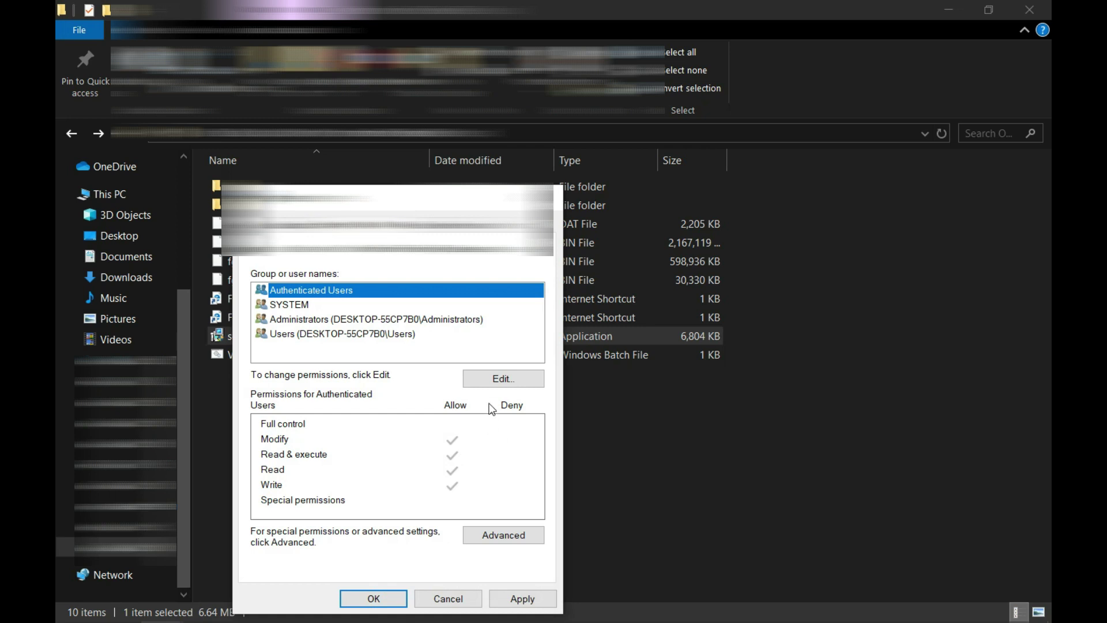
click(490, 380)
click(479, 484)
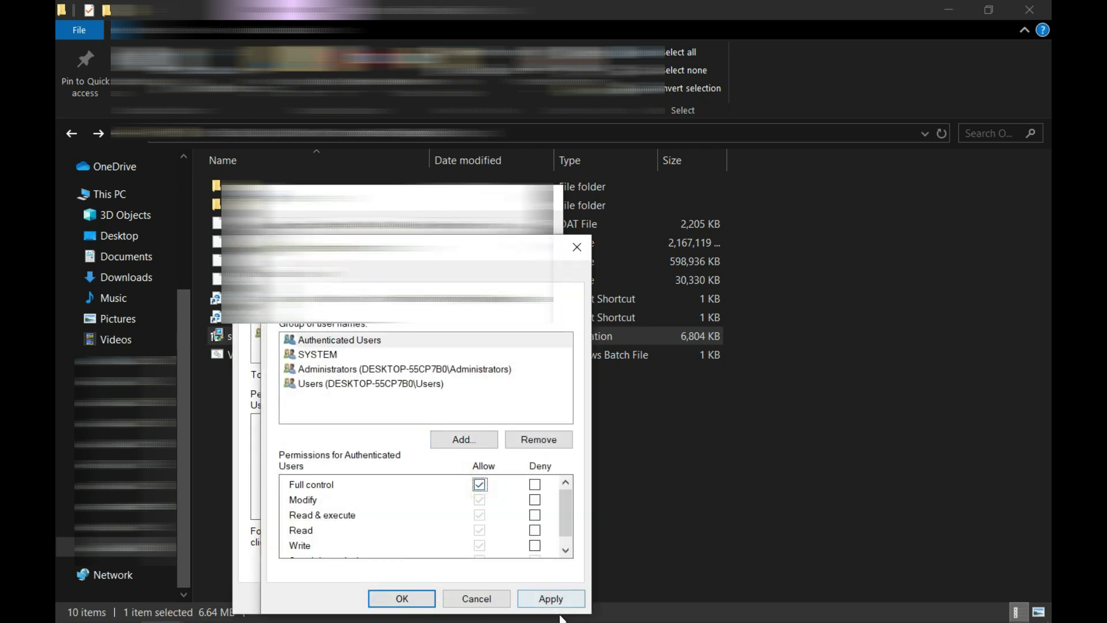
click(552, 599)
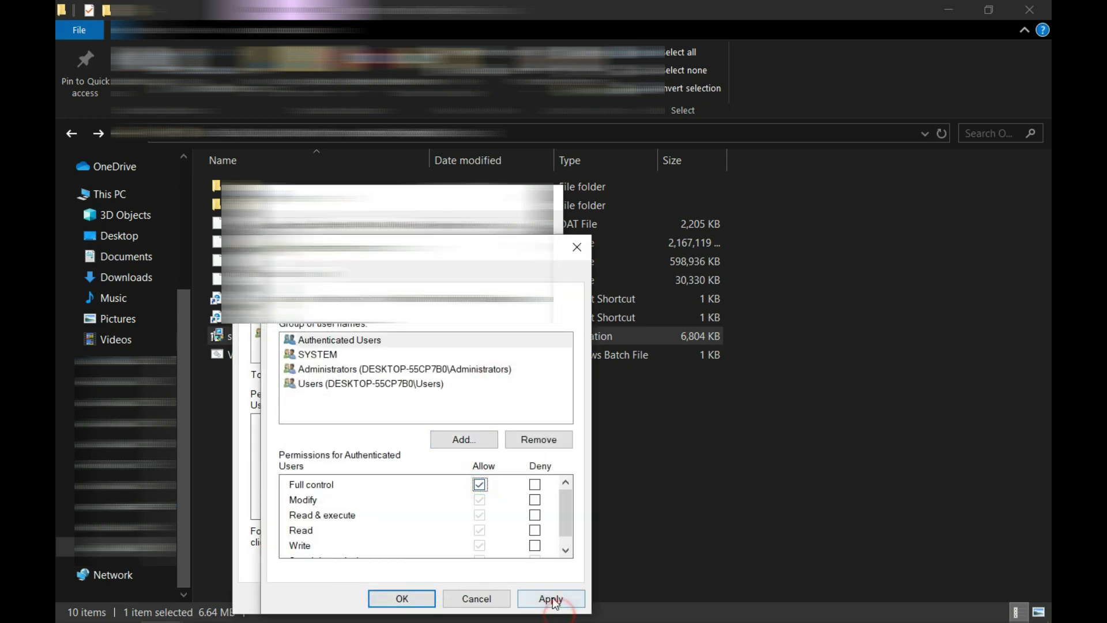
click(420, 599)
click(420, 599)
Run setup as administrator past SmartScreen, accept the language and mute the installer music.
right_click(247, 340)
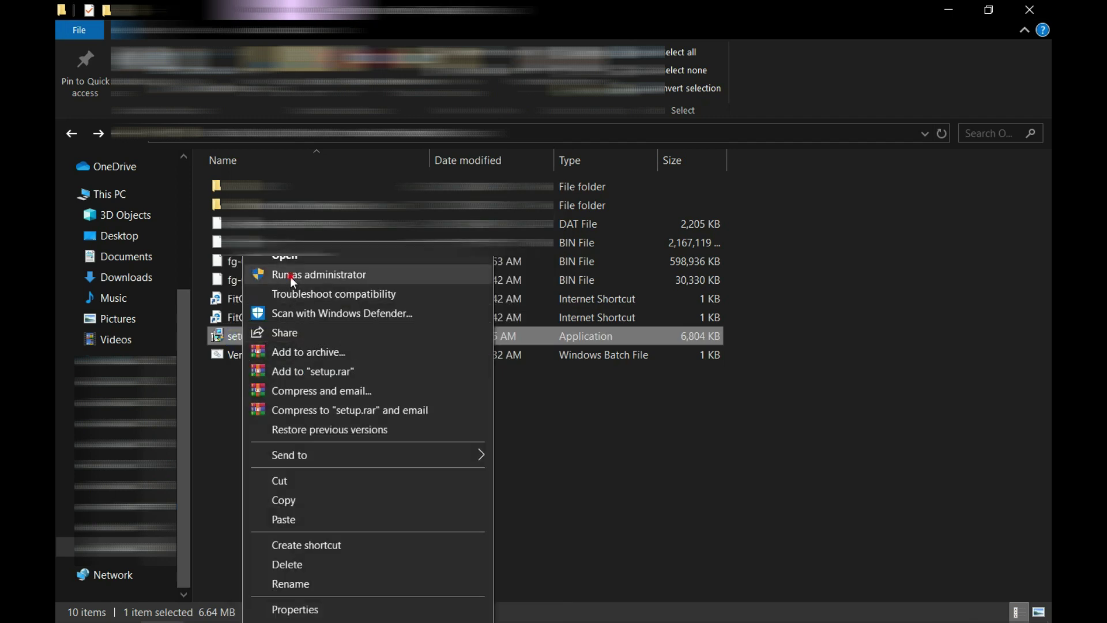
click(290, 276)
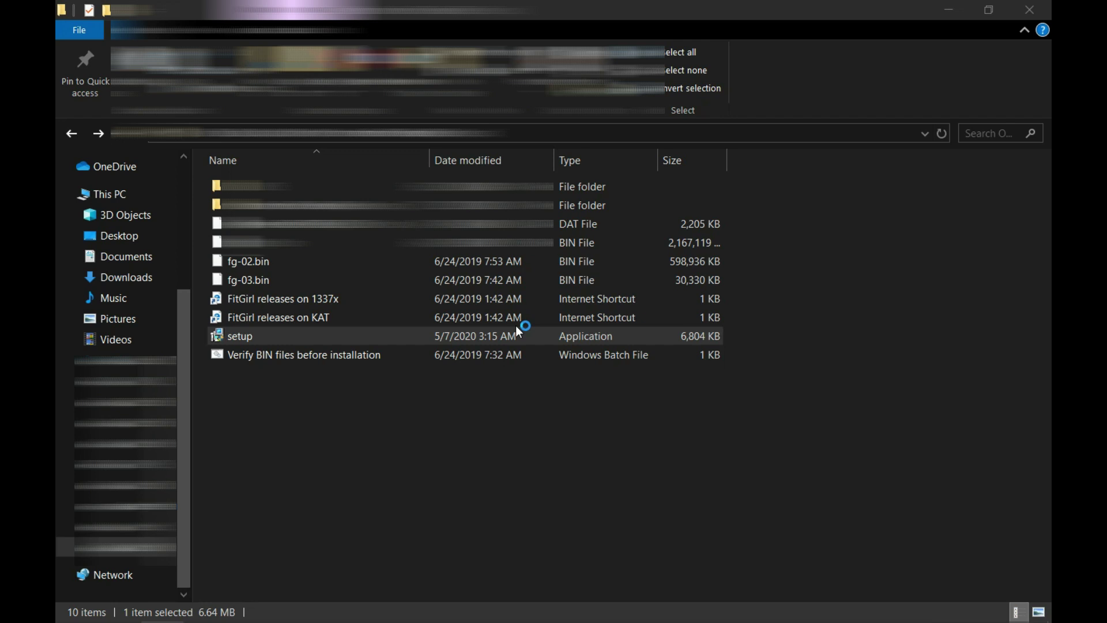
click(629, 478)
click(568, 358)
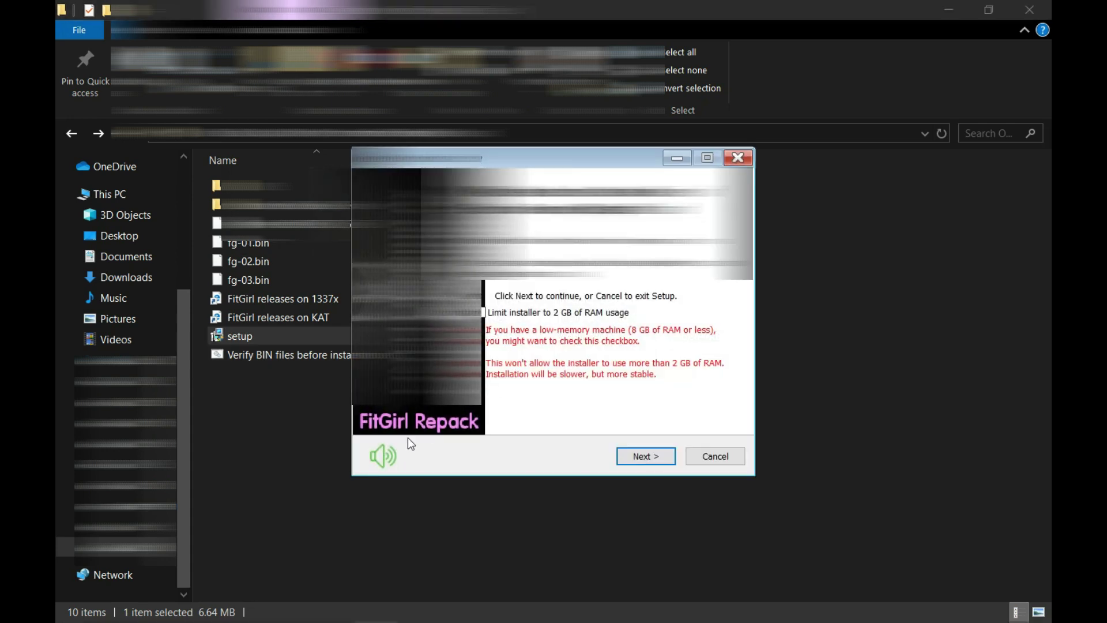
click(381, 454)
Advance to the components page and untick DirectX, all four C++ Redists and .NET Framework 4.0.
click(645, 456)
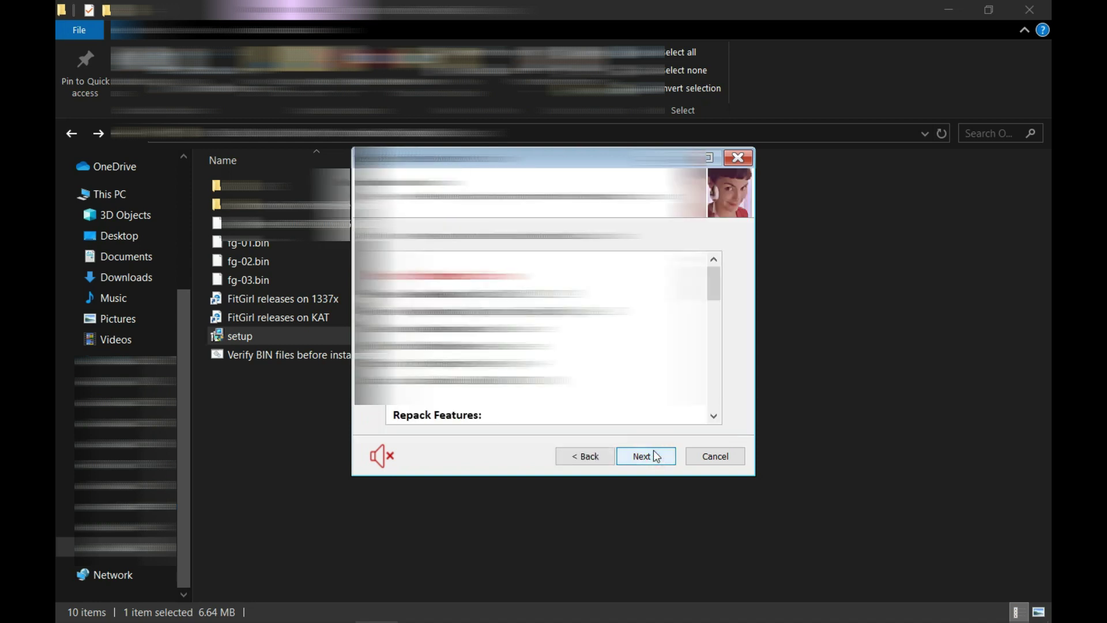
click(656, 457)
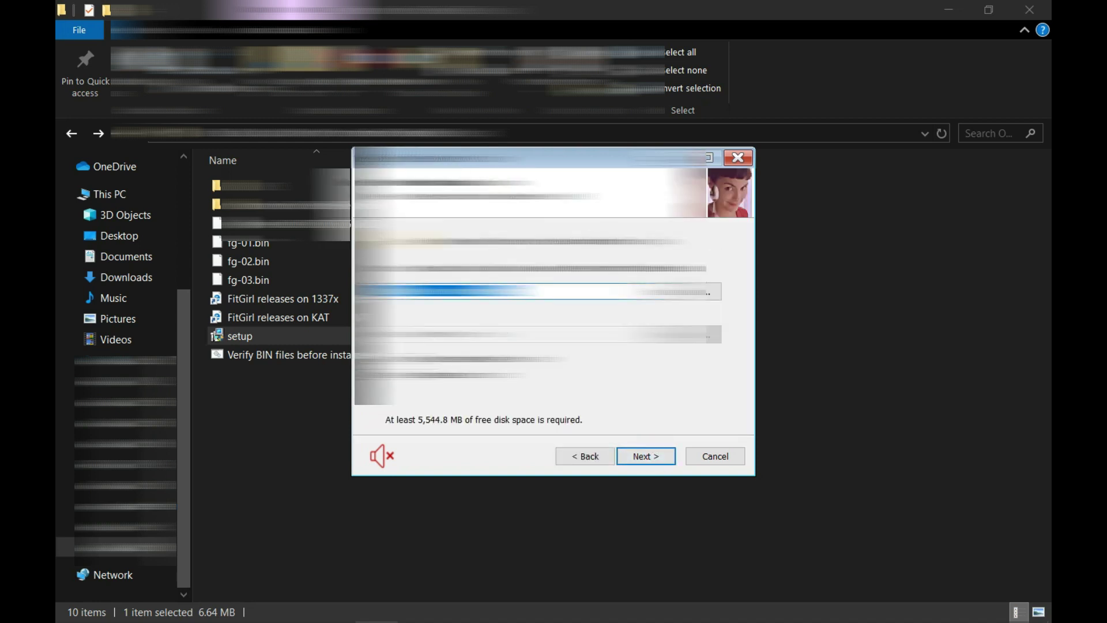
click(668, 457)
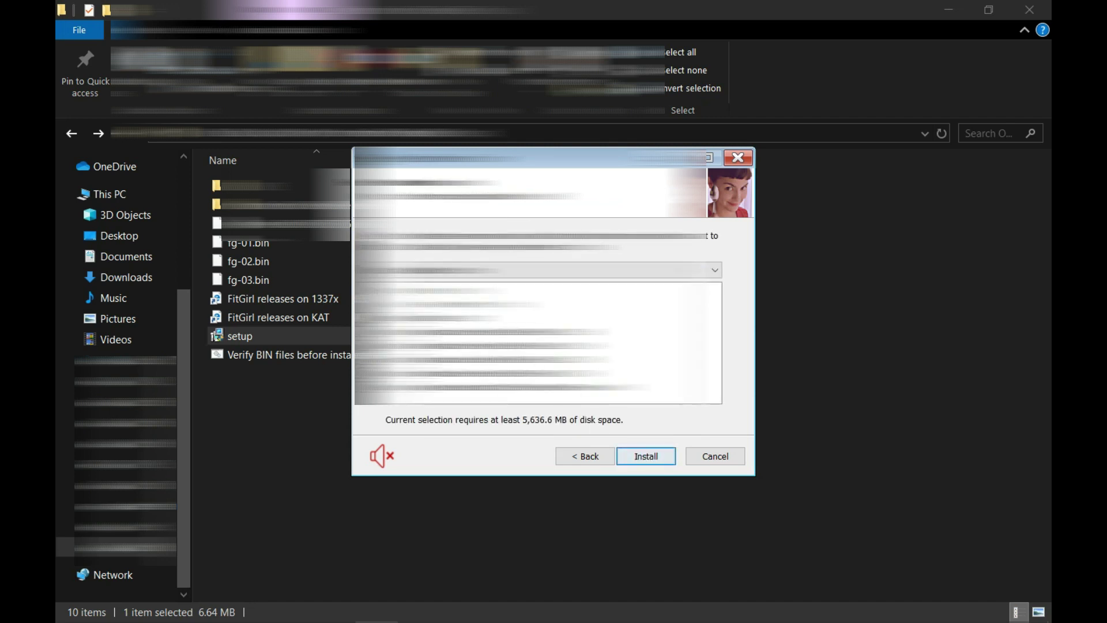
click(426, 318)
click(427, 332)
click(430, 345)
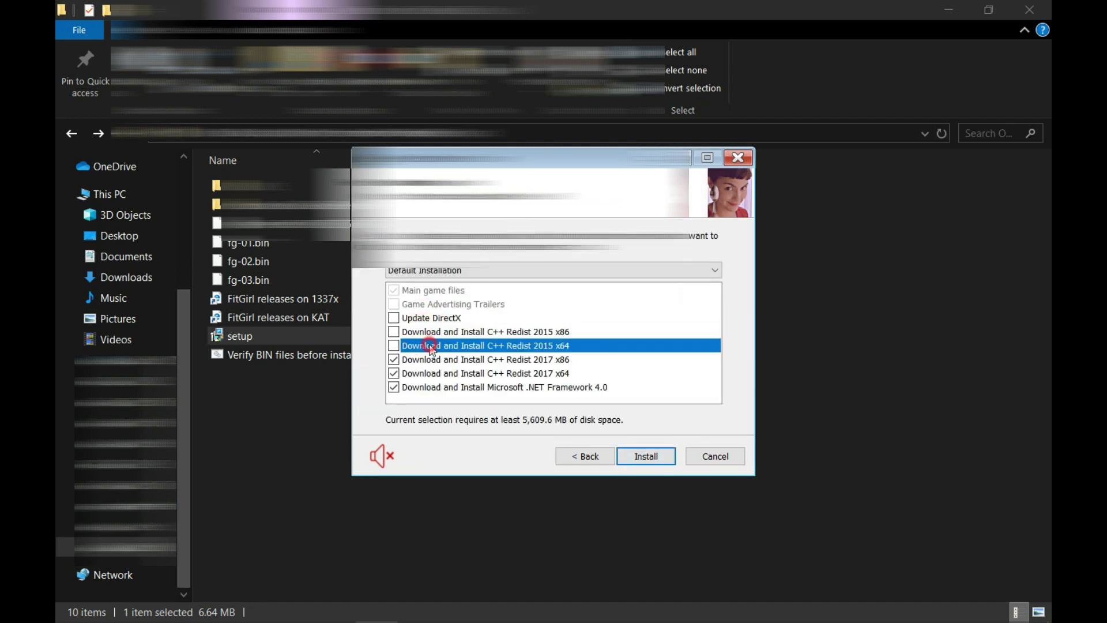
click(435, 359)
click(440, 373)
click(441, 387)
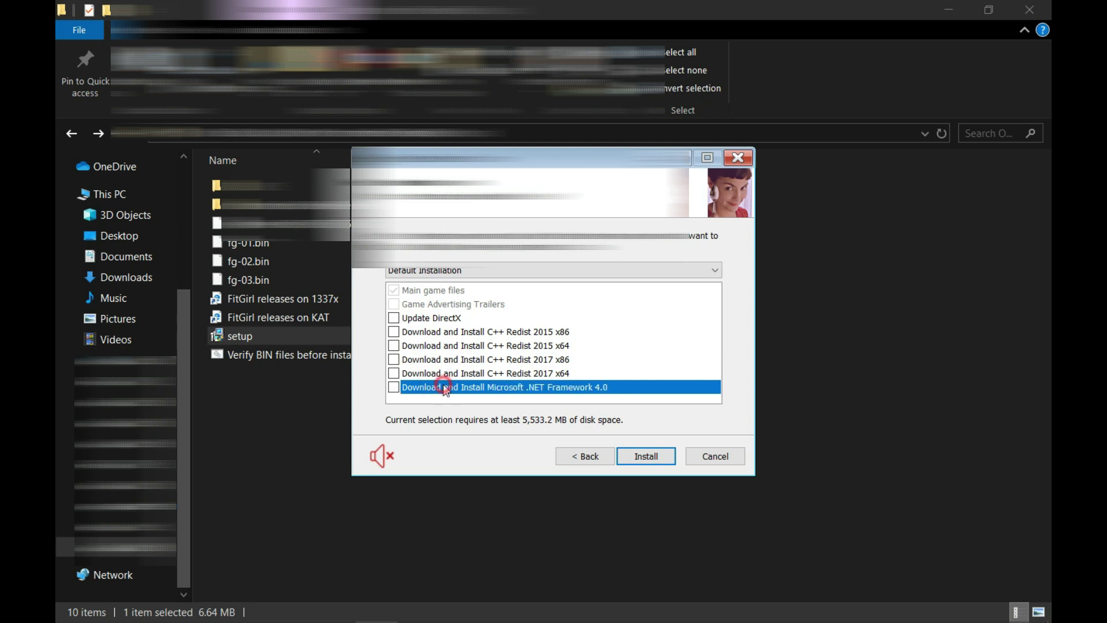
Start the installation and let the files extract without errors.
click(633, 455)
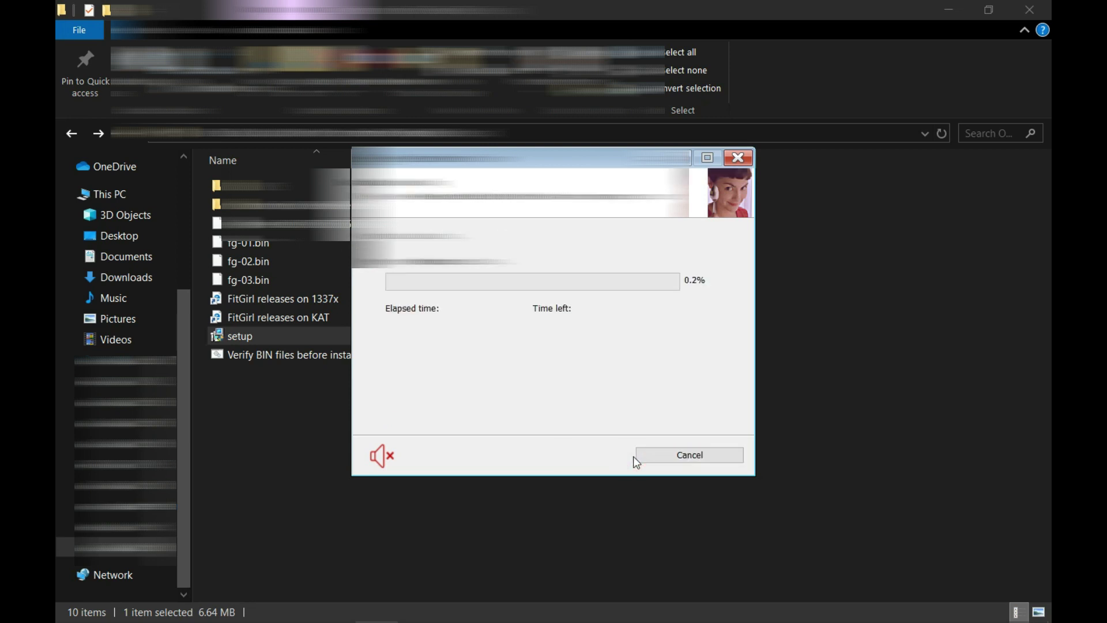